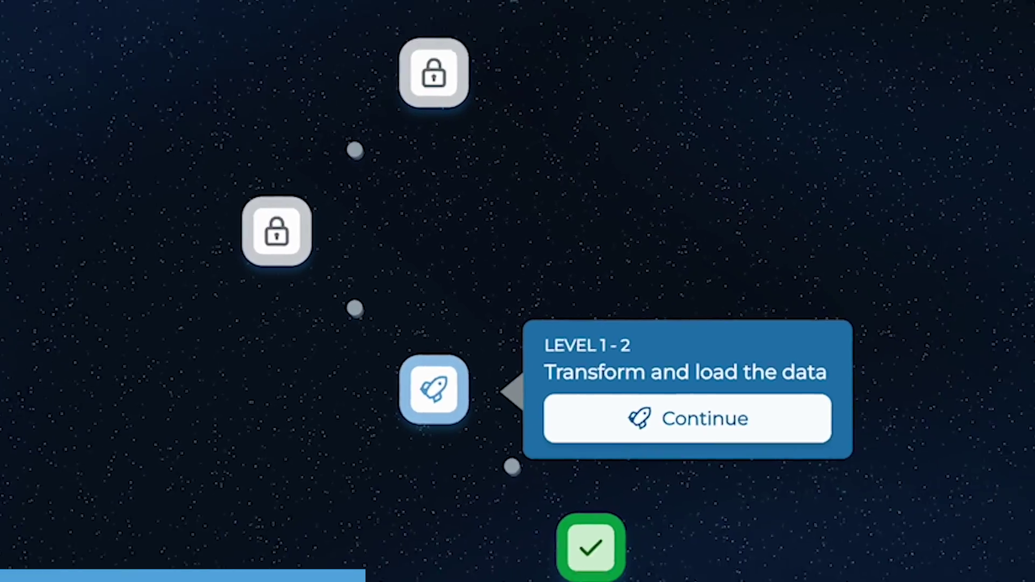
Continue past quiz Level 1-2 and pick the first answer on Question 6.
click(795, 406)
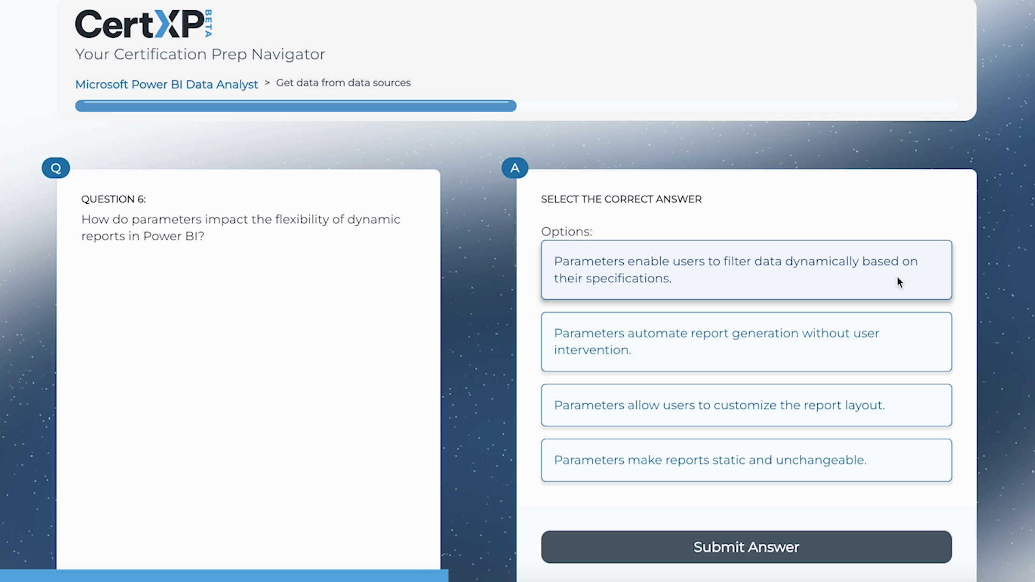
click(896, 277)
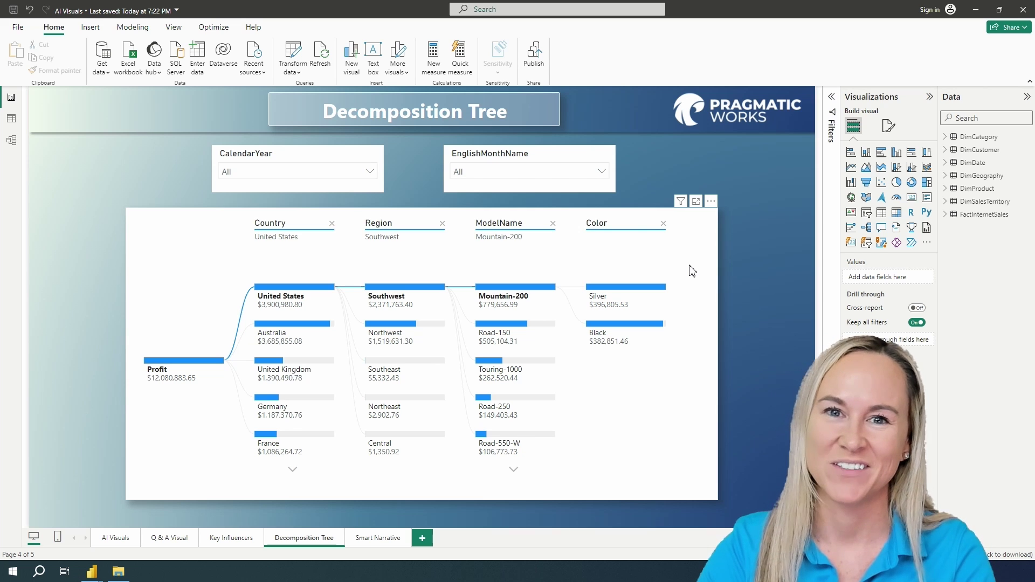
Remove the ModelName, Region and Country levels, leaving only the $12,080,883.65 Profit root.
click(602, 236)
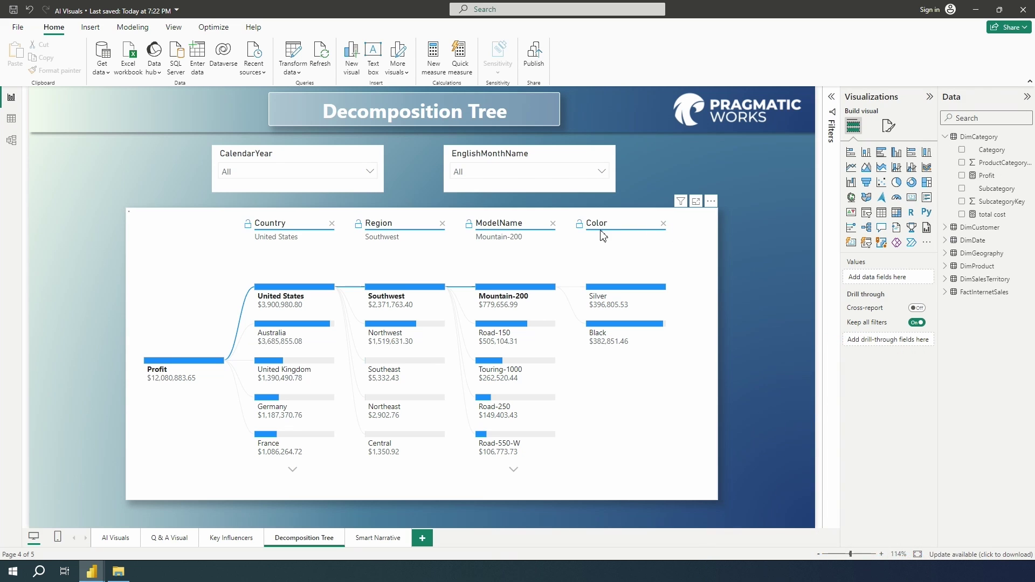
click(552, 223)
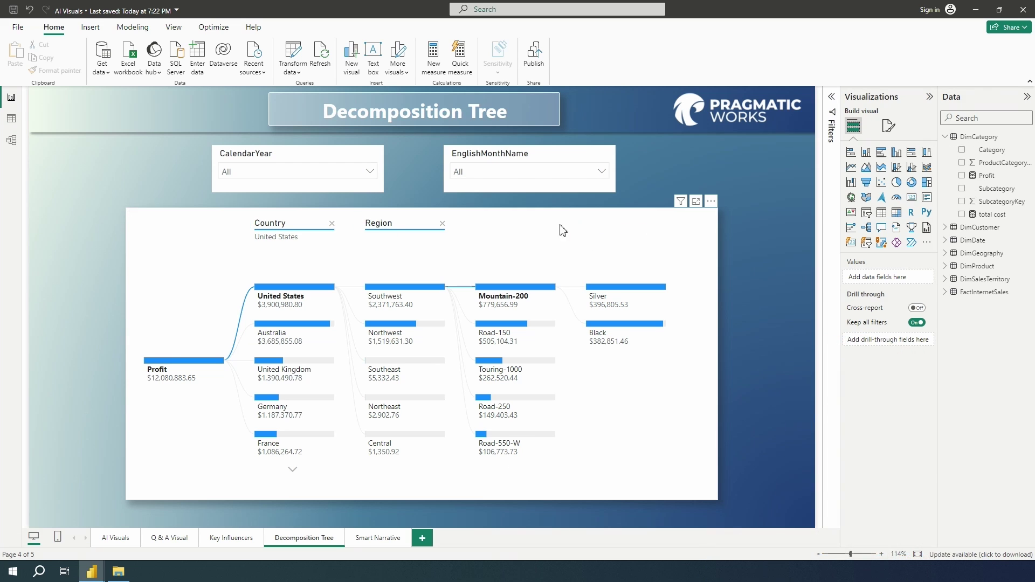
click(442, 224)
click(331, 223)
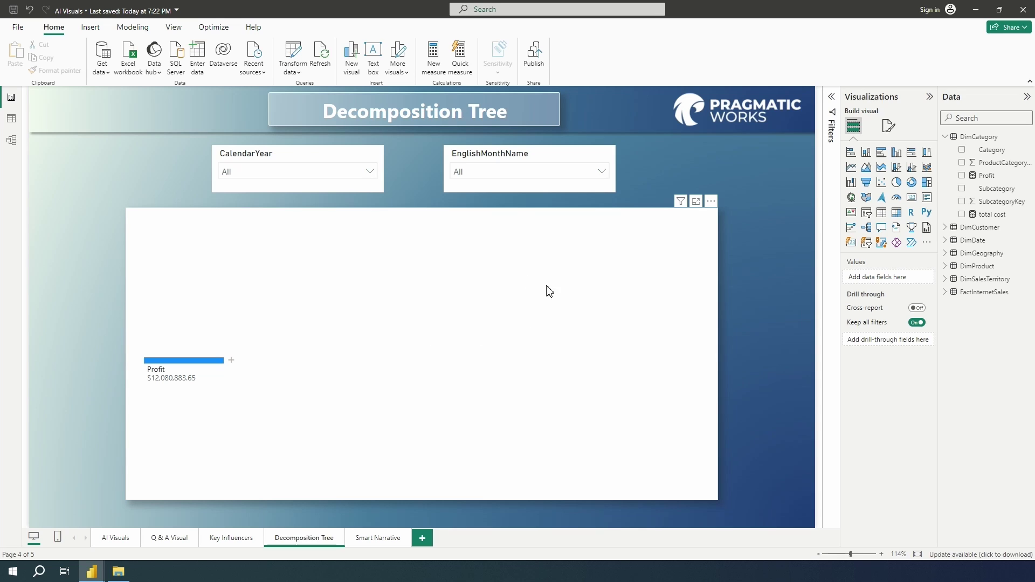
Select the decomposition tree to show Profit under Analyze and Color, ModelName, Region, Country under Explain by.
click(526, 281)
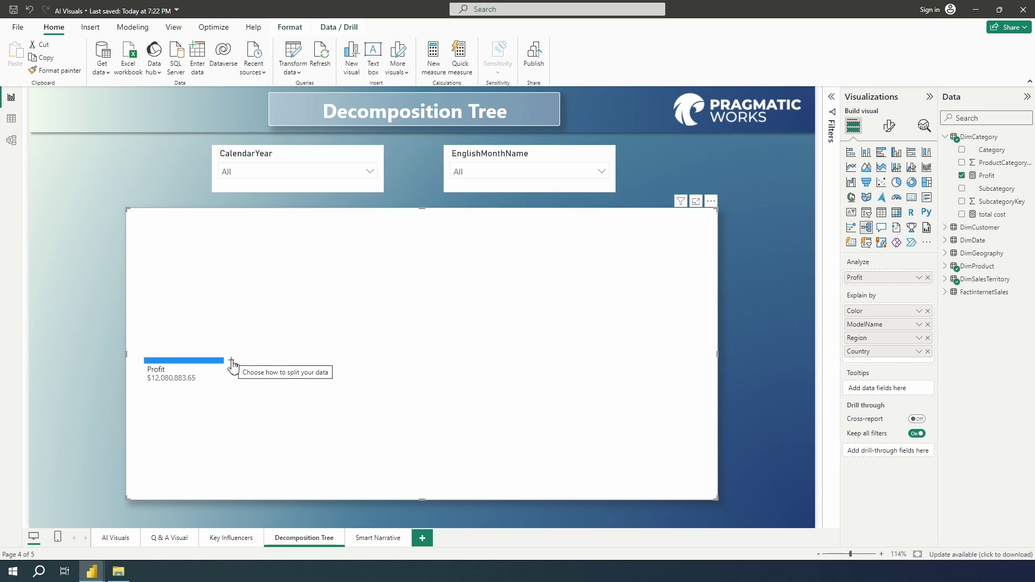
Split Profit by Country, with United States on top at $3,900,980.80.
click(232, 361)
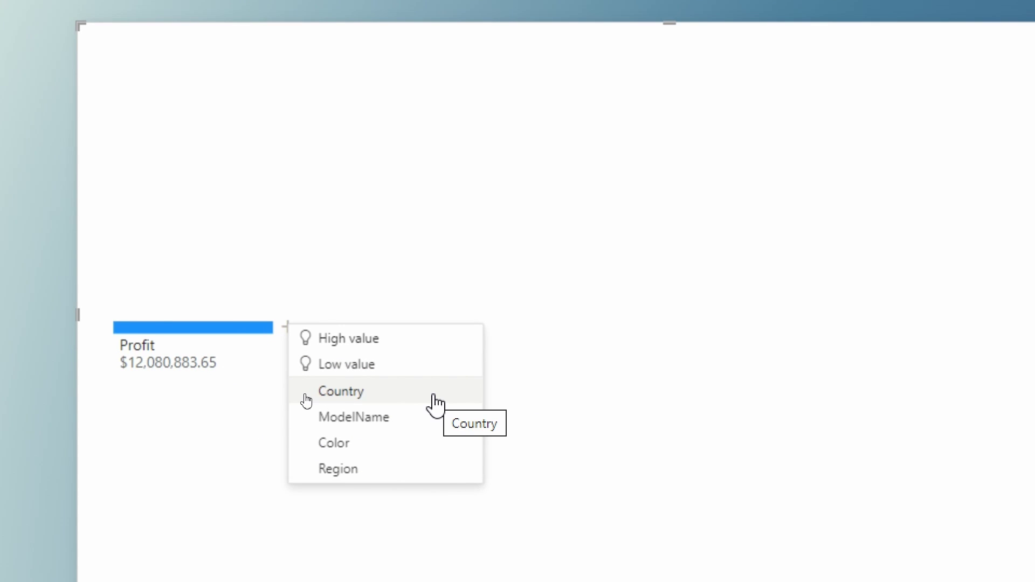
click(383, 402)
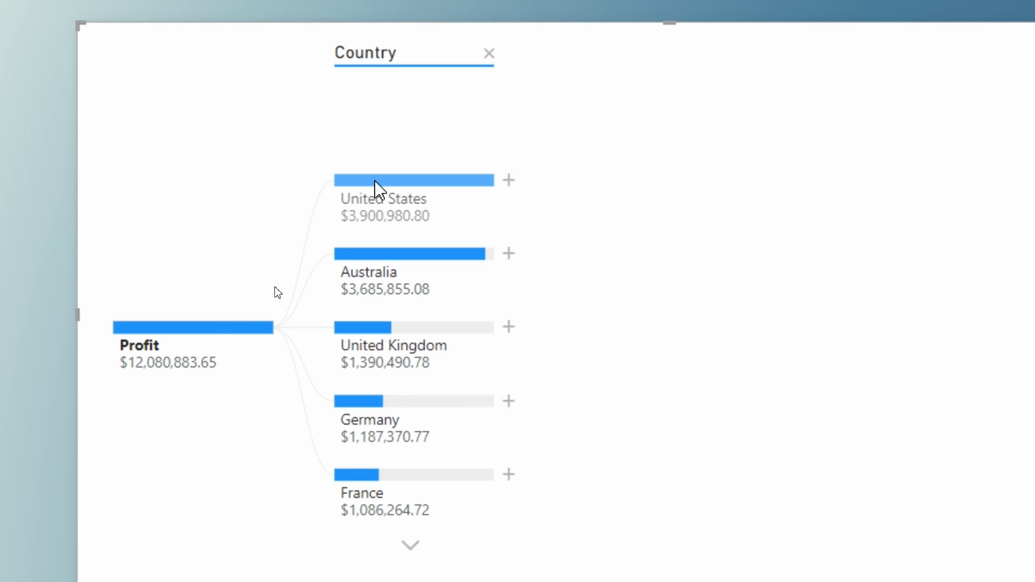
Browse down the full country list and back to the top, then show United States' split choices.
mouse_move(377, 188)
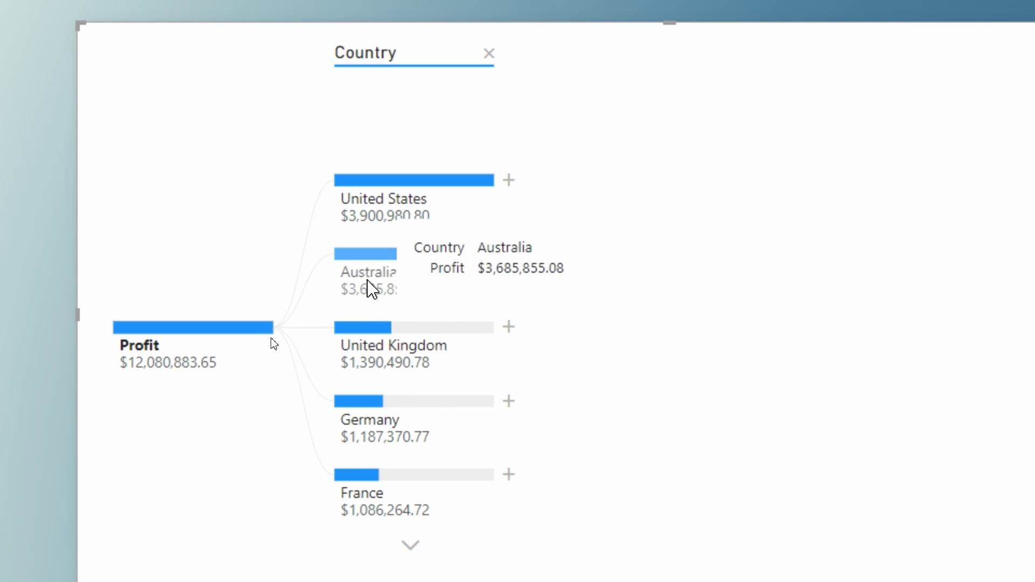
mouse_move(416, 327)
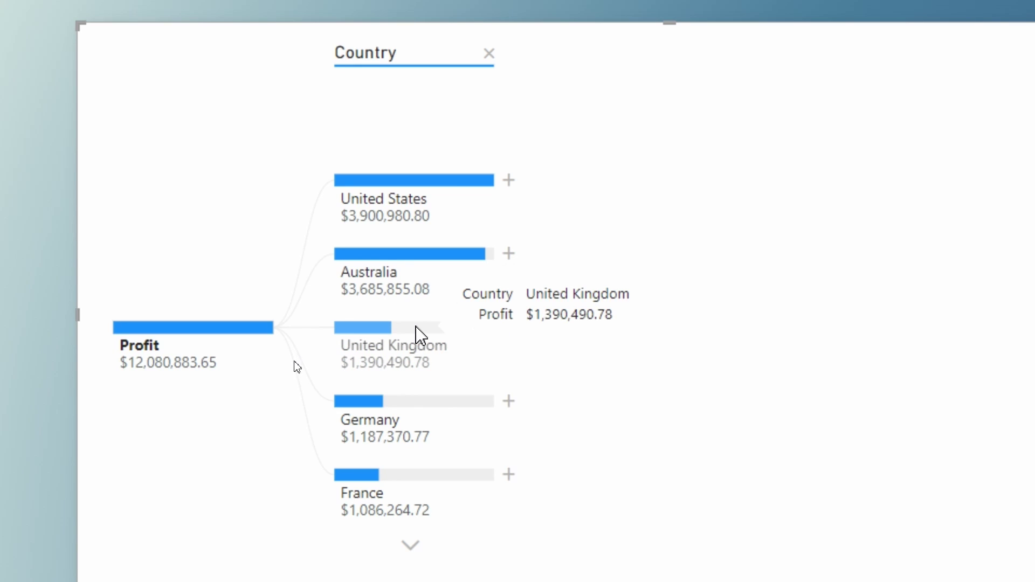
click(414, 546)
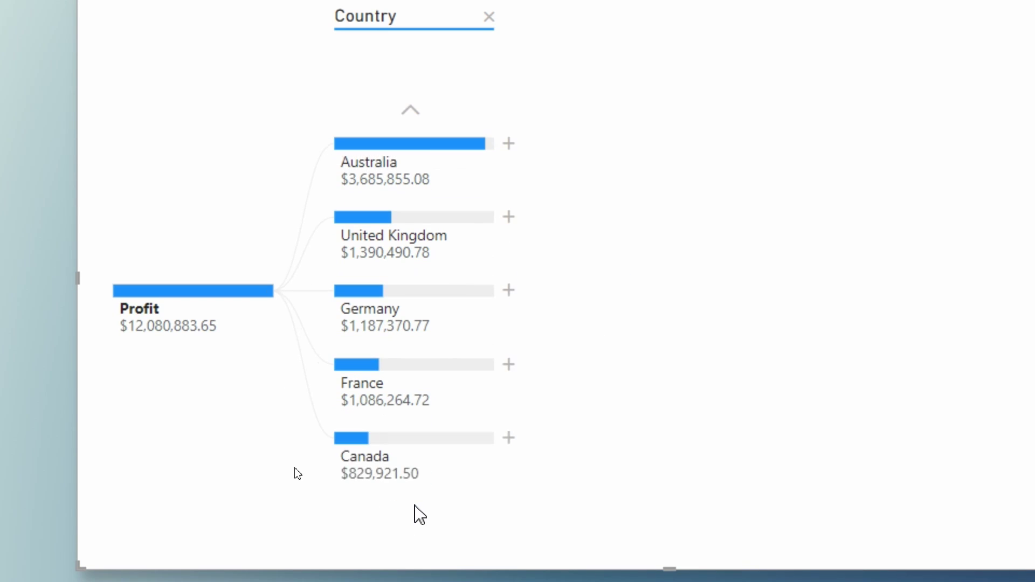
mouse_move(418, 445)
click(411, 110)
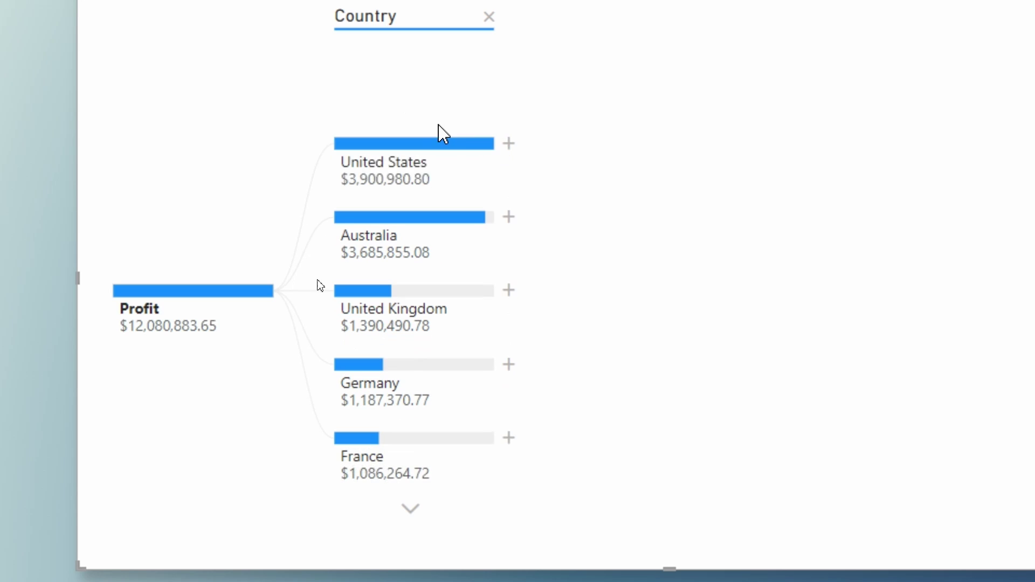
click(509, 156)
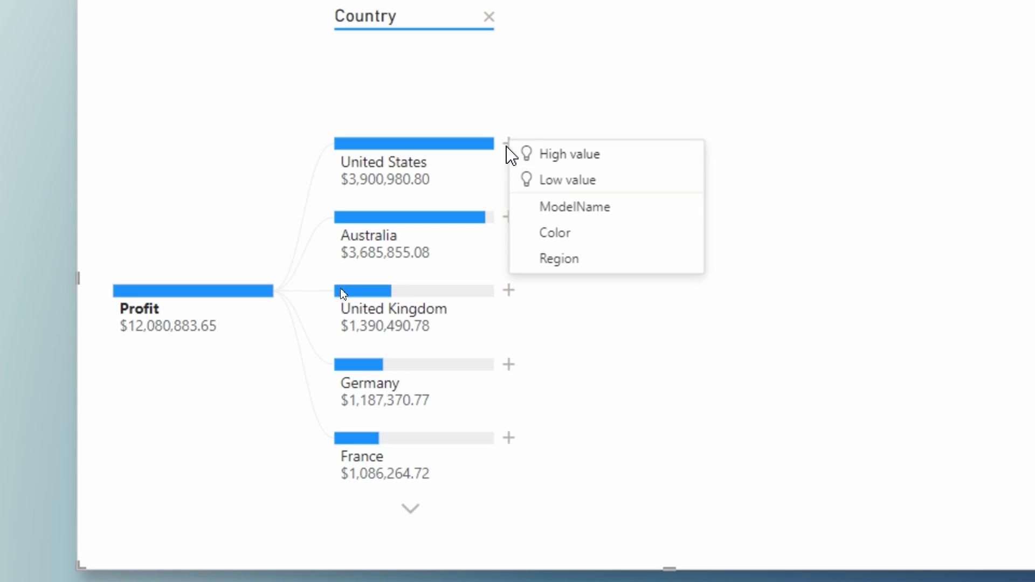
Split United States by Region, led by Southwest at $2,371,763.40.
click(578, 262)
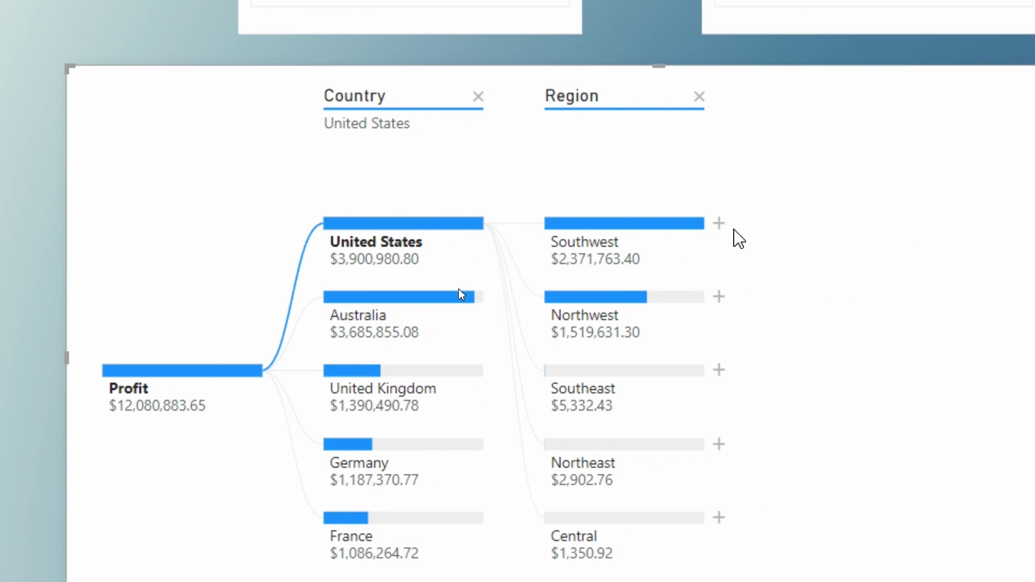
click(724, 225)
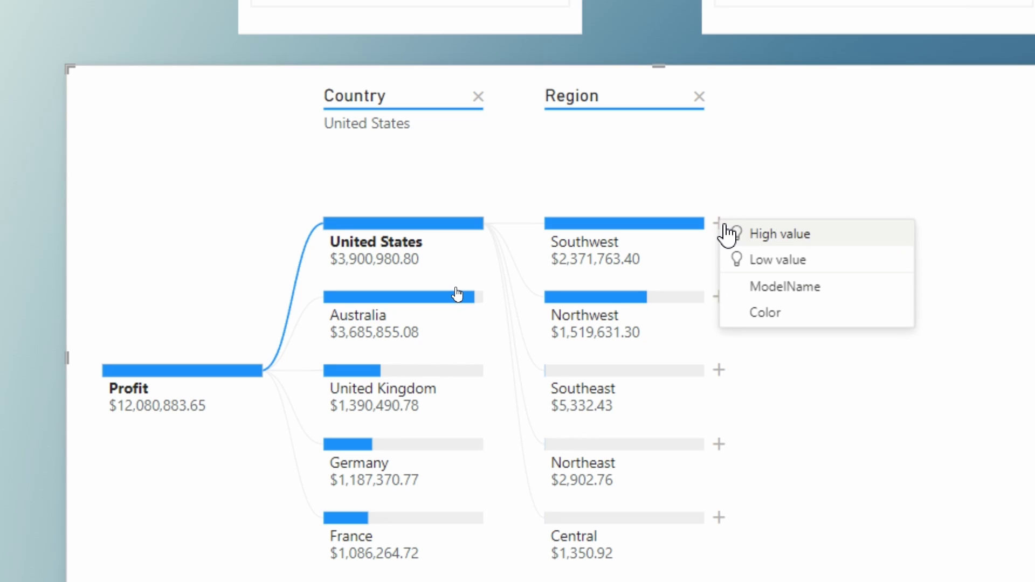
Split Southwest by ModelName, with Mountain-200 leading at $779,656.99.
click(829, 291)
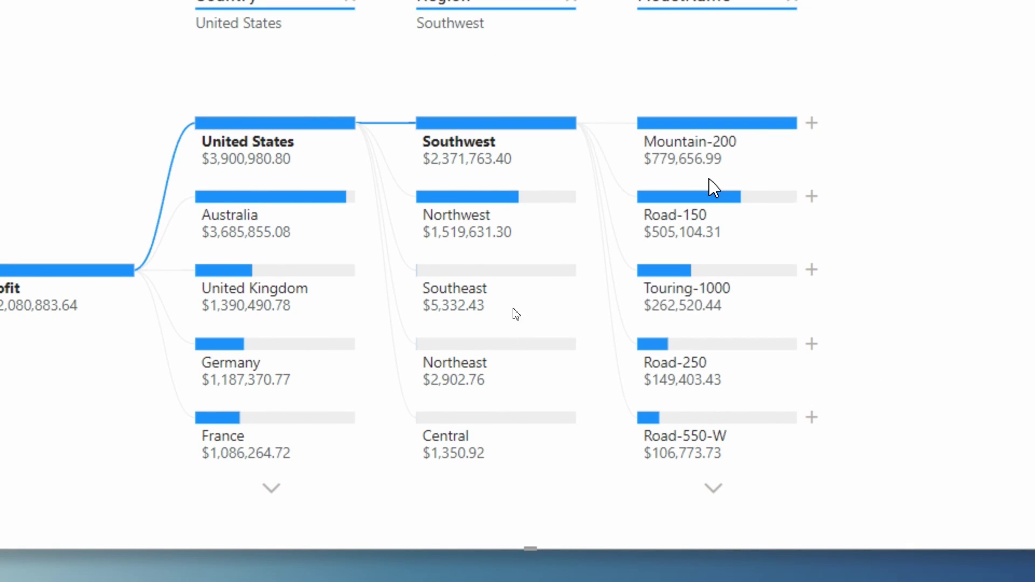
mouse_move(722, 133)
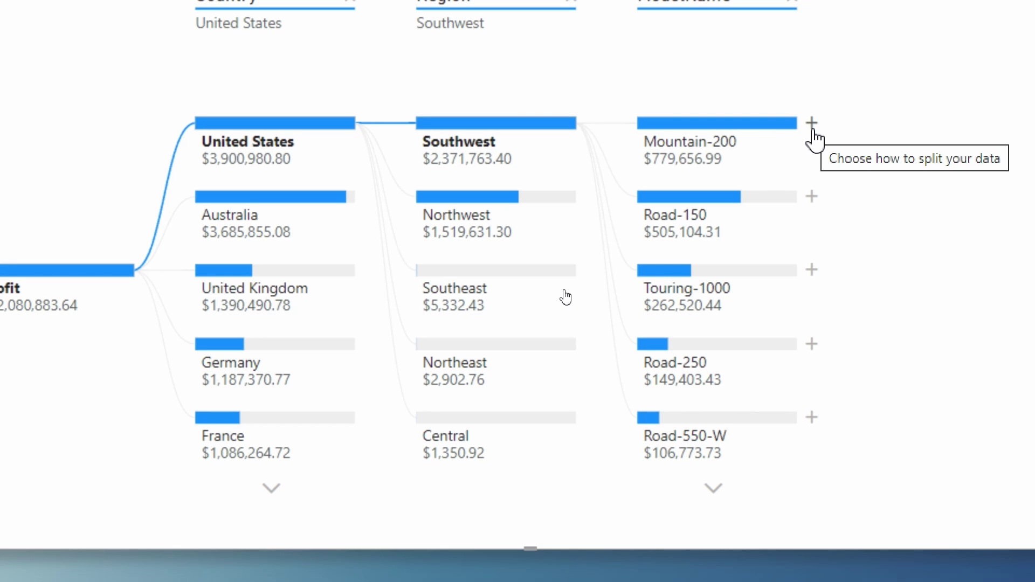
click(812, 132)
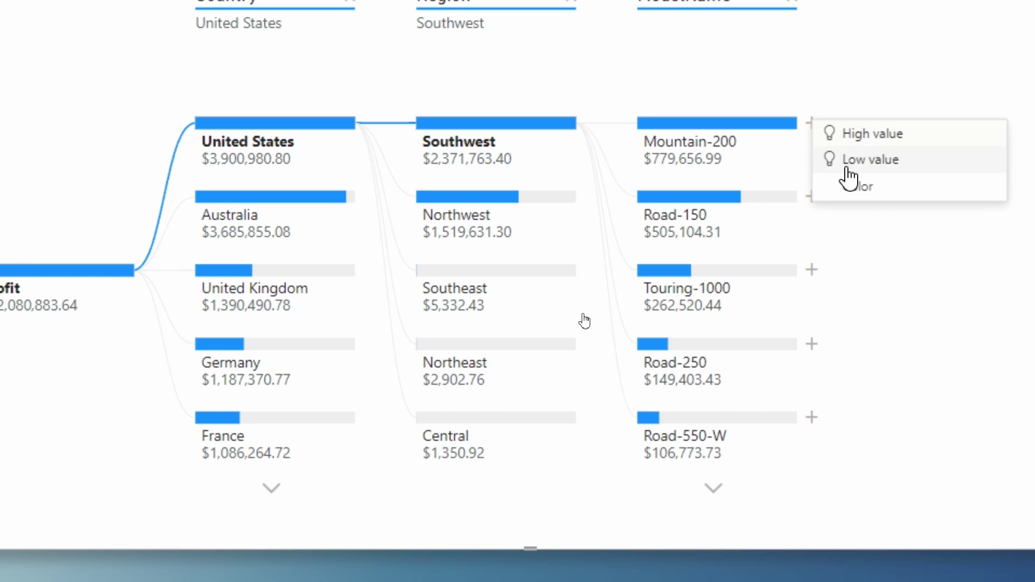
click(886, 189)
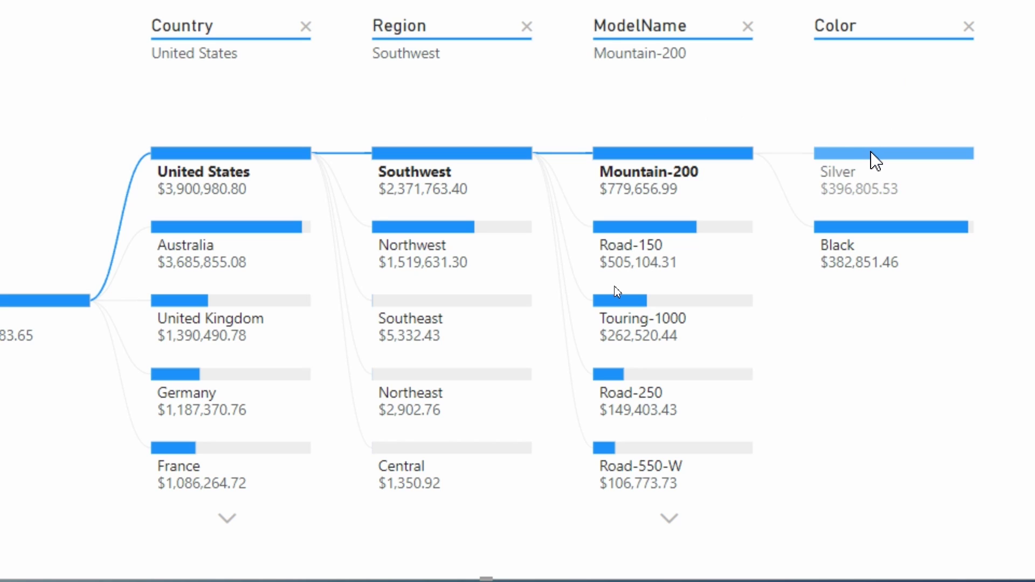
mouse_move(857, 243)
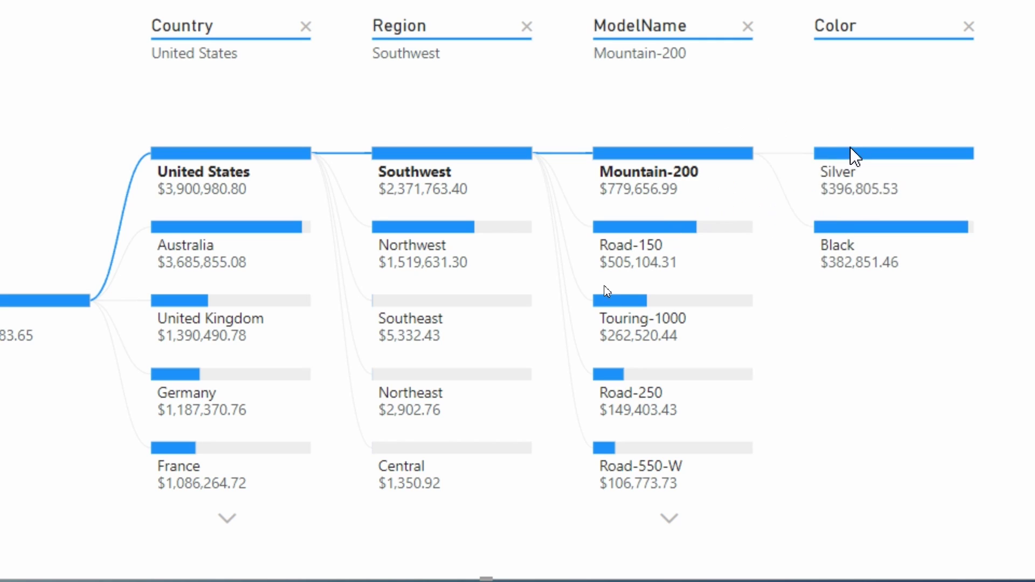
mouse_move(858, 171)
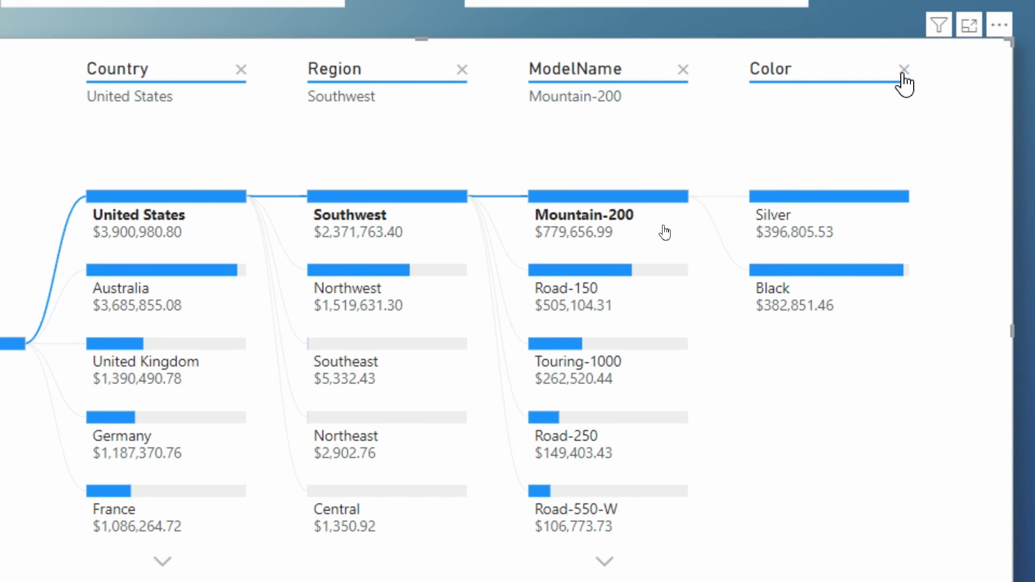
click(903, 69)
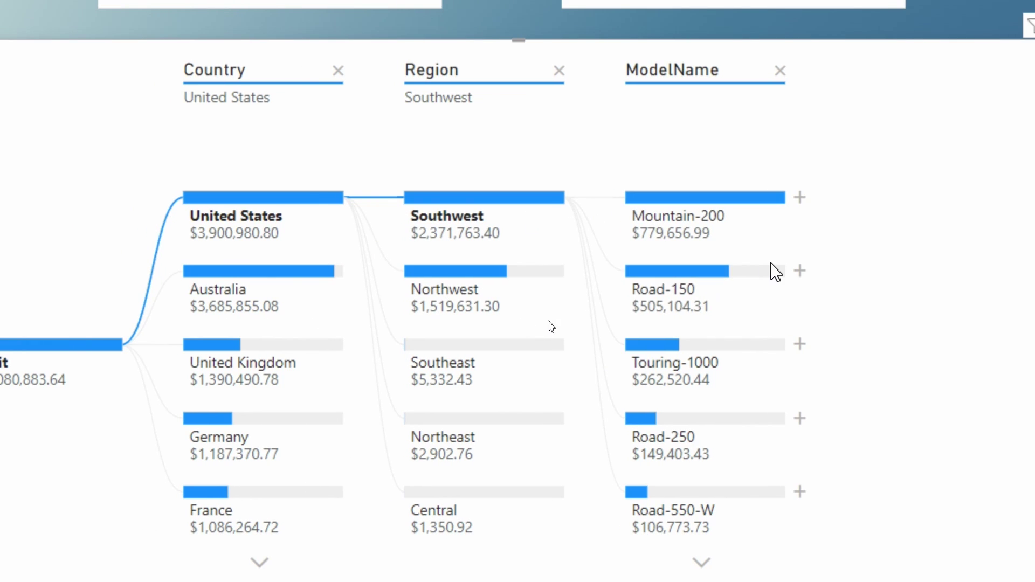
Split Road-150 by Color, showing a single Red branch, then remove that Color level.
click(800, 271)
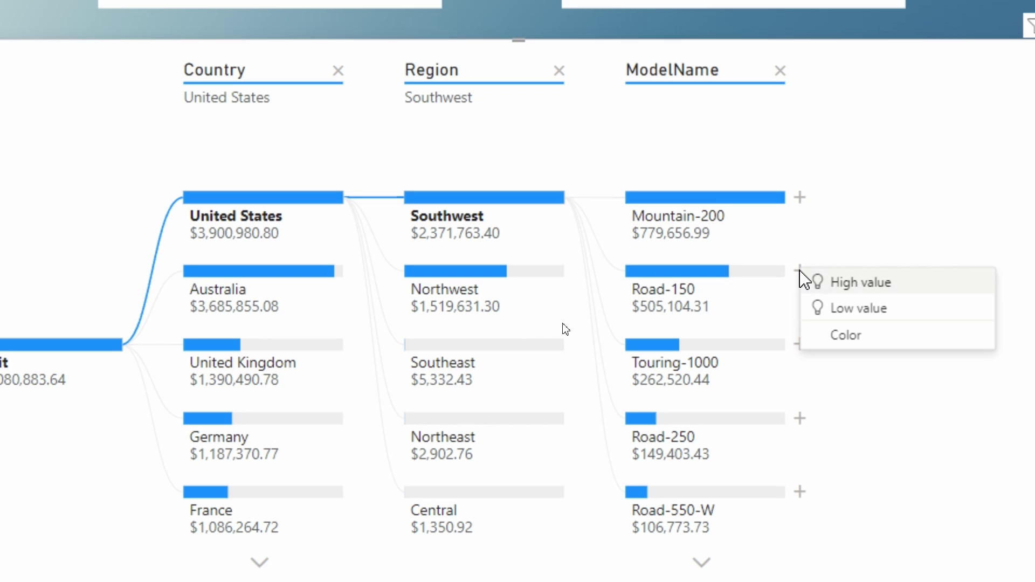
click(842, 335)
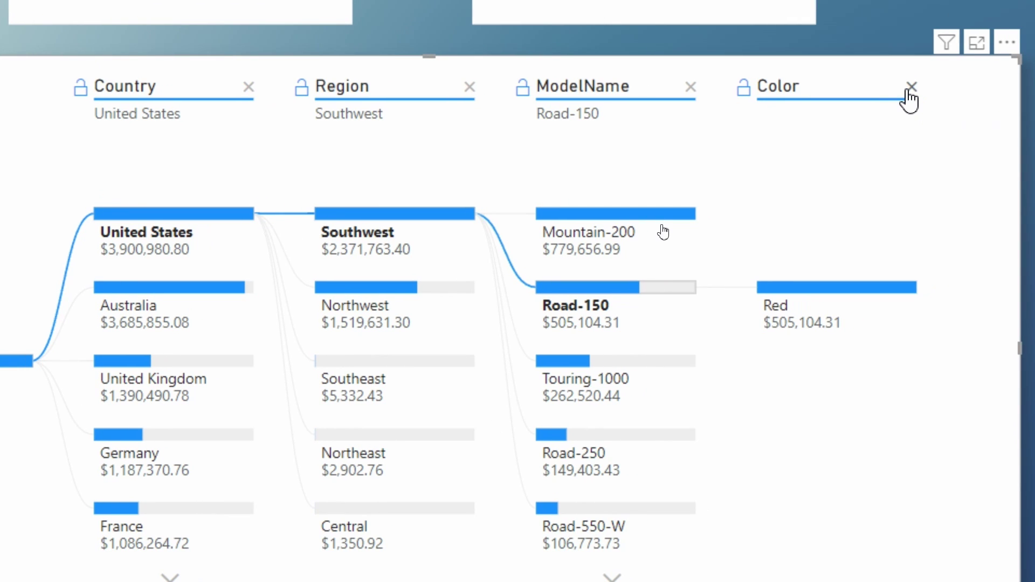
click(910, 88)
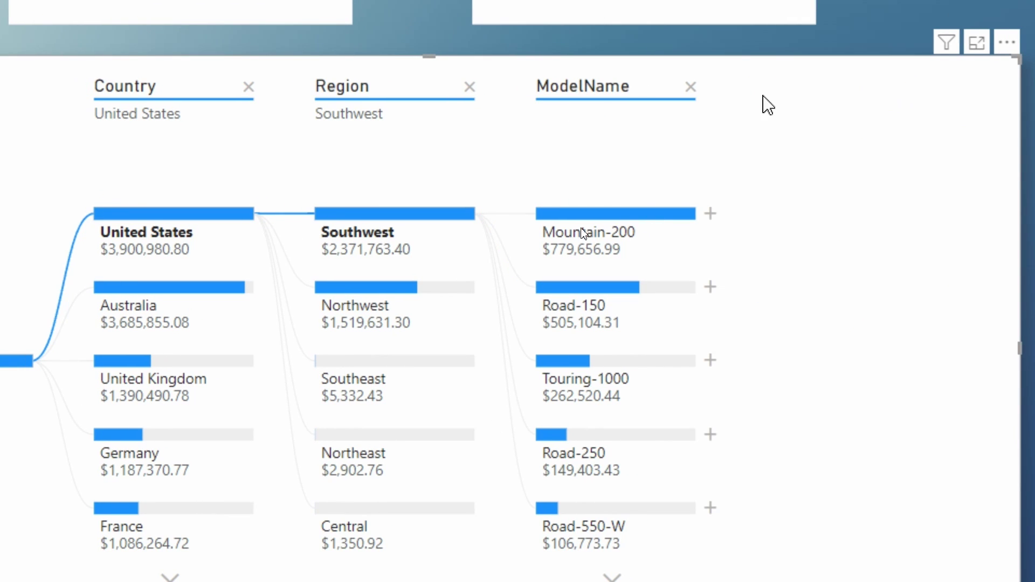
Remove the ModelName and Region levels so $12,080,883.65 Profit splits only by Country.
click(691, 87)
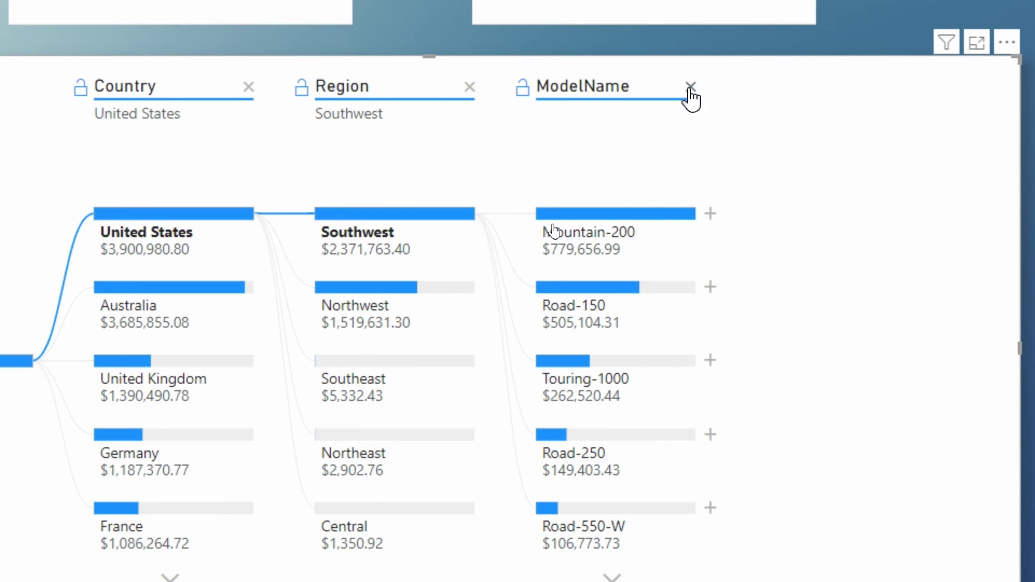
click(469, 88)
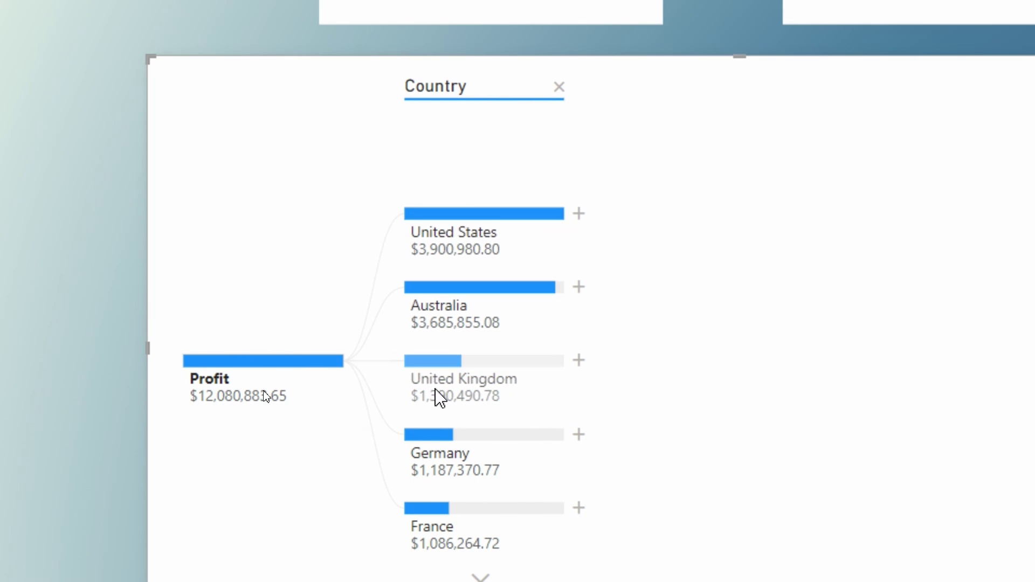
Split Canada's $829,921.50 profit by ModelName, with Mountain-200 leading at $231,580.78.
click(482, 577)
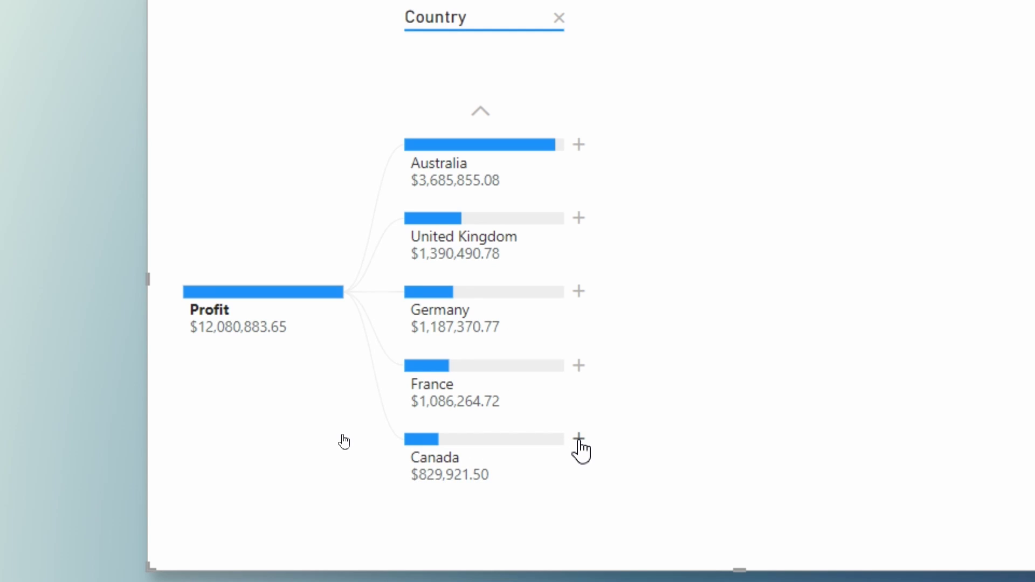
click(578, 447)
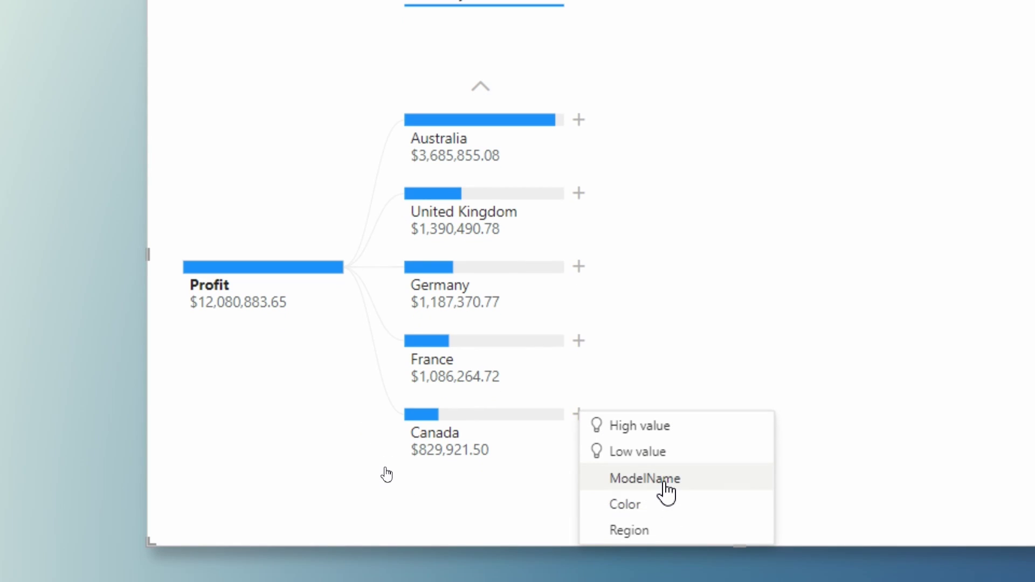
click(667, 487)
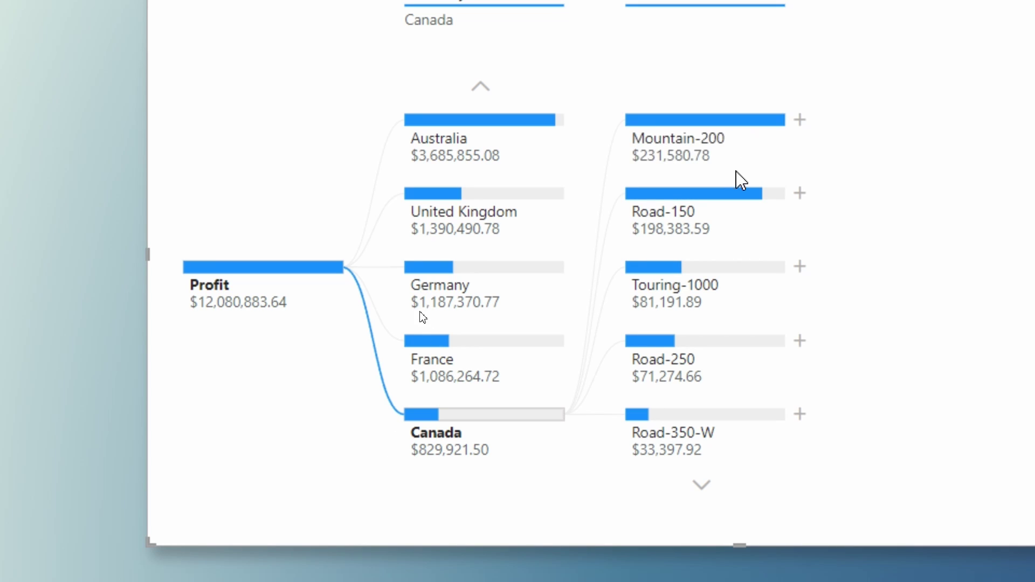
mouse_move(714, 153)
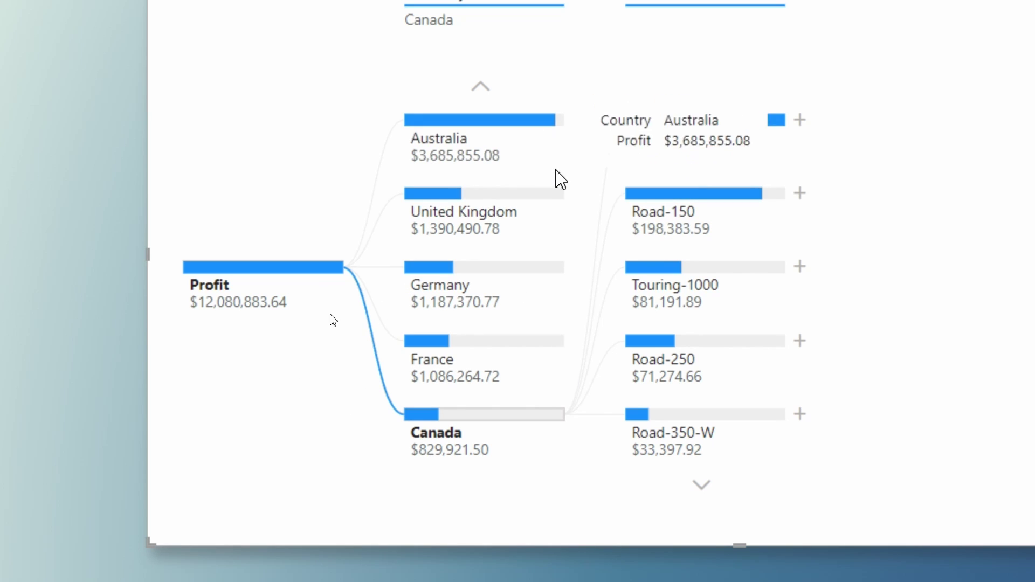
Remove the ModelName and Country levels, then re-split the Profit total by High value.
mouse_move(683, 141)
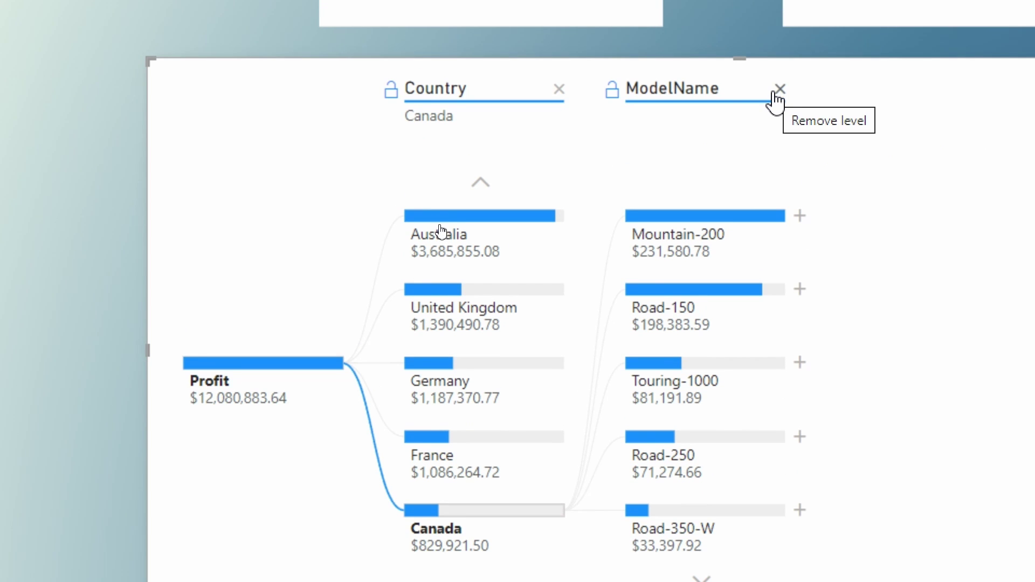
click(776, 93)
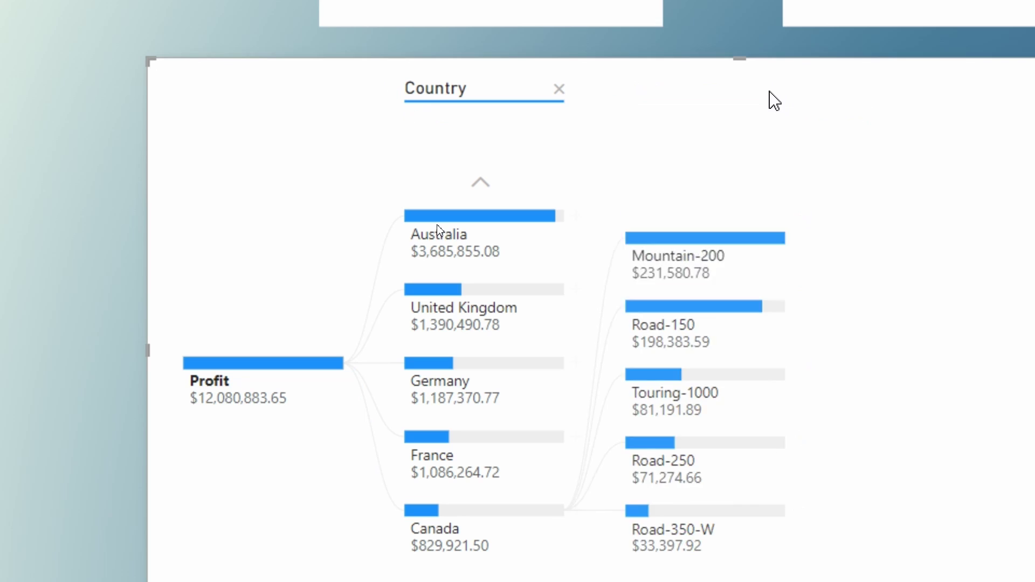
click(559, 89)
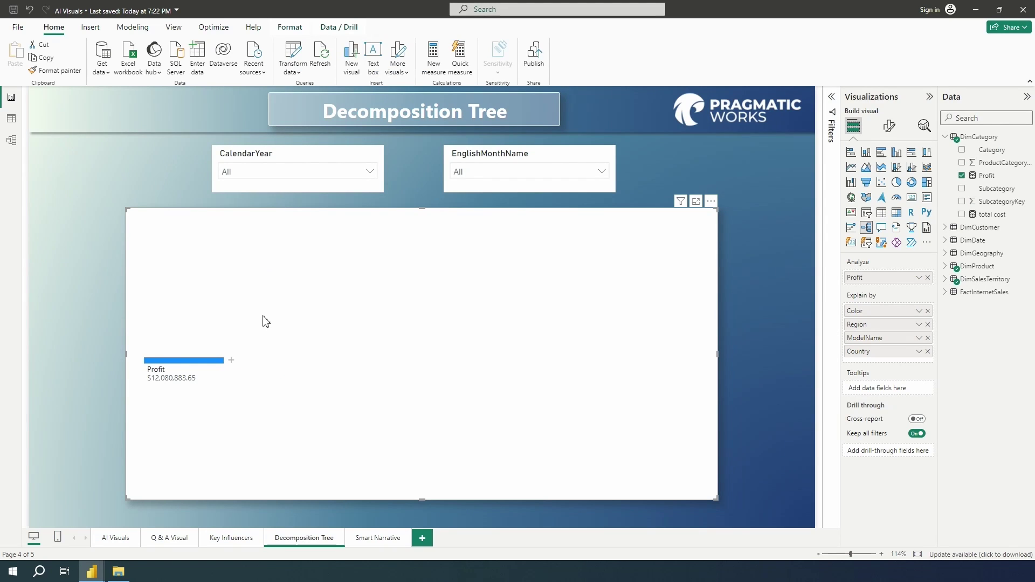
click(231, 360)
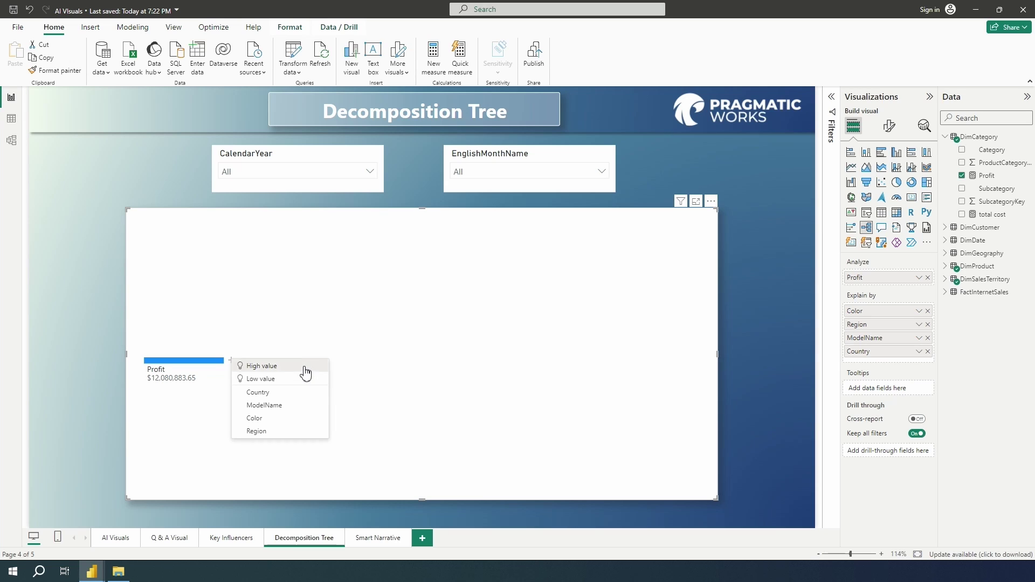
click(304, 369)
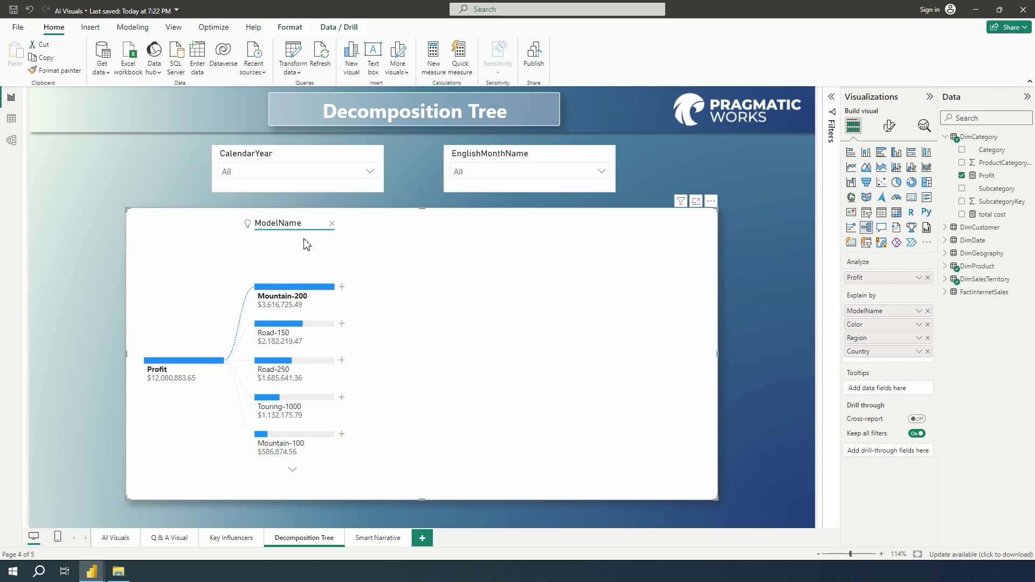
Bring up the split choices for the Mountain-200 node ($3,616,725.49).
click(343, 291)
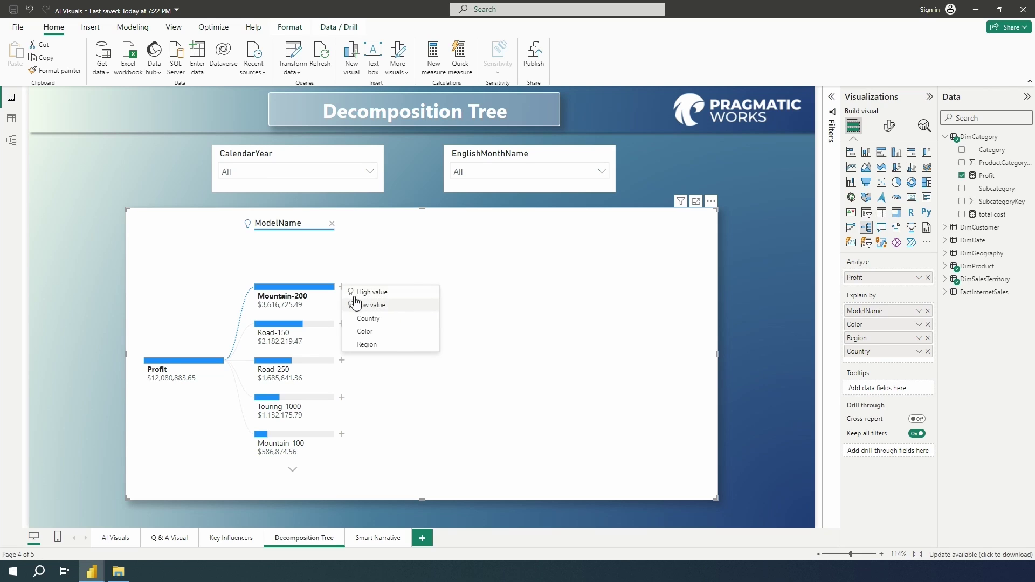
Split Mountain-200 by Low value, which picks Region, and inspect the Central node ($953.56).
click(392, 306)
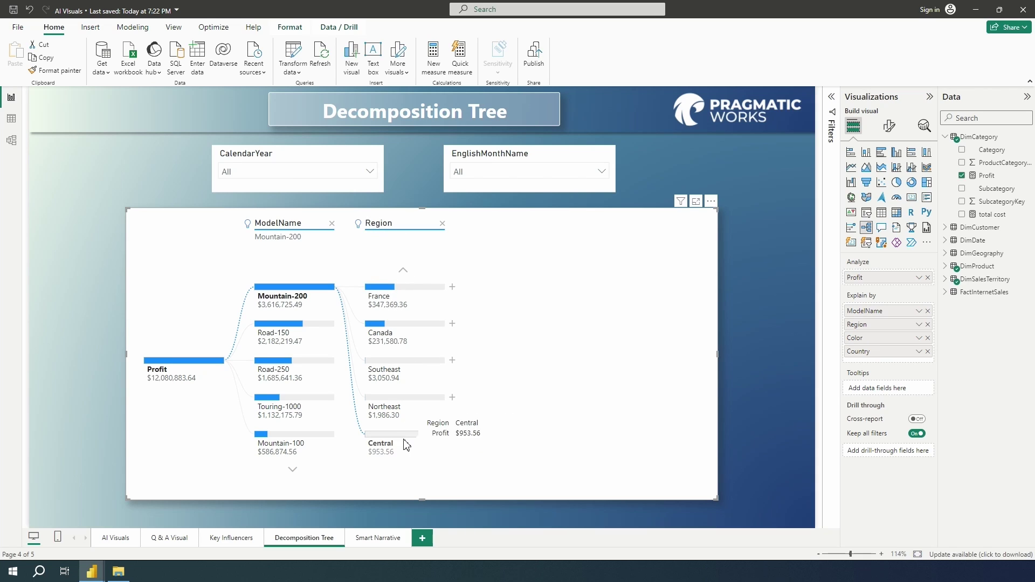
mouse_move(393, 446)
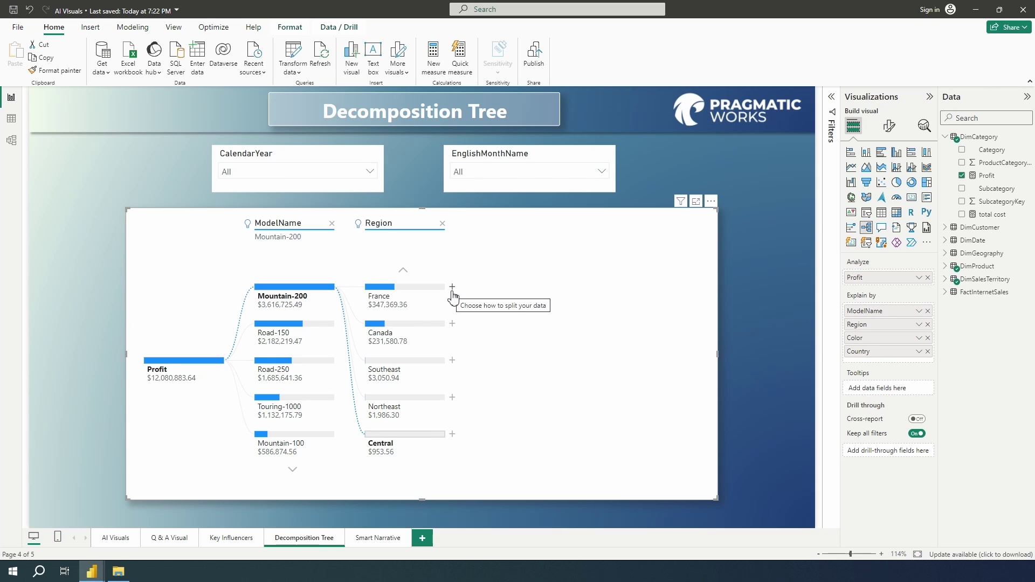
Split France by Color (Black $178,384.07, Silver $168,985.30) and lock the ModelName level.
click(452, 287)
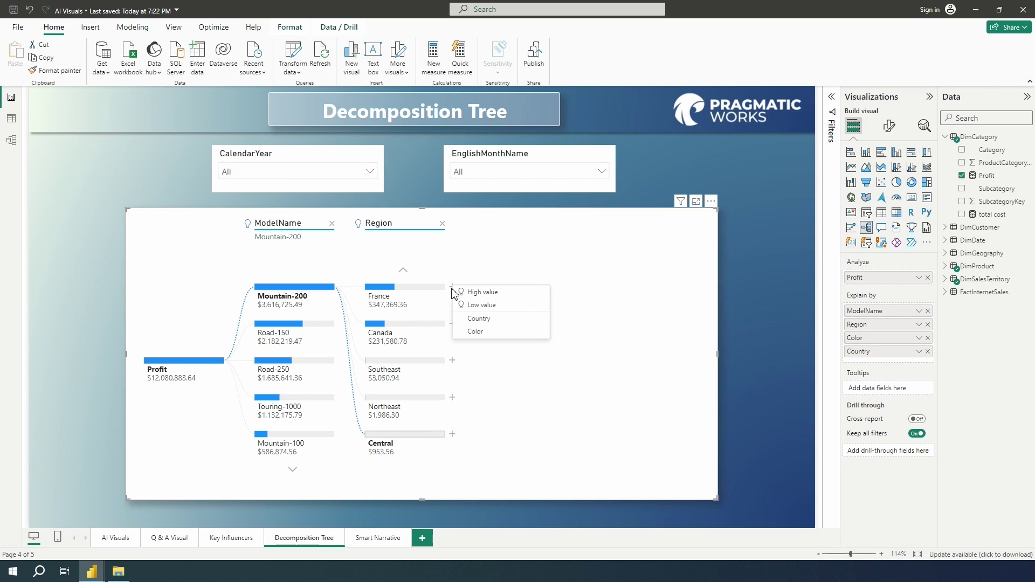
click(487, 332)
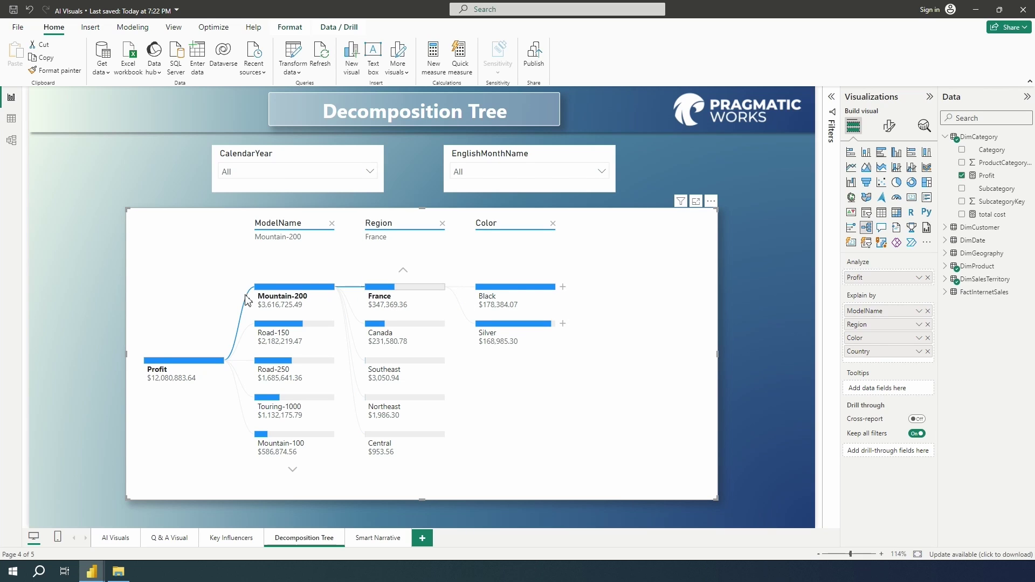
mouse_move(321, 291)
click(248, 225)
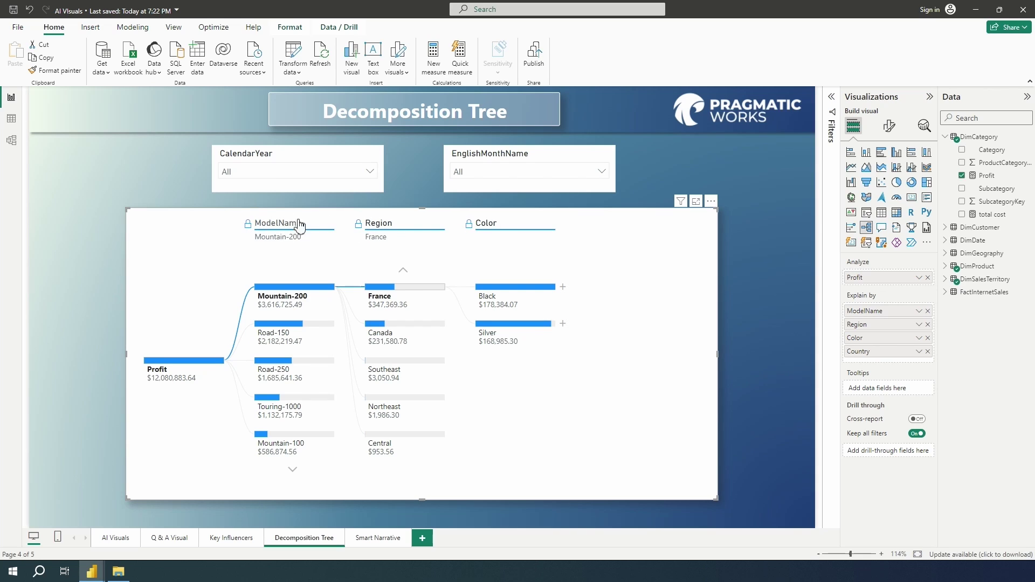
Unlock the Color and Region levels and remove the Color level from the tree.
click(469, 226)
click(358, 223)
click(552, 223)
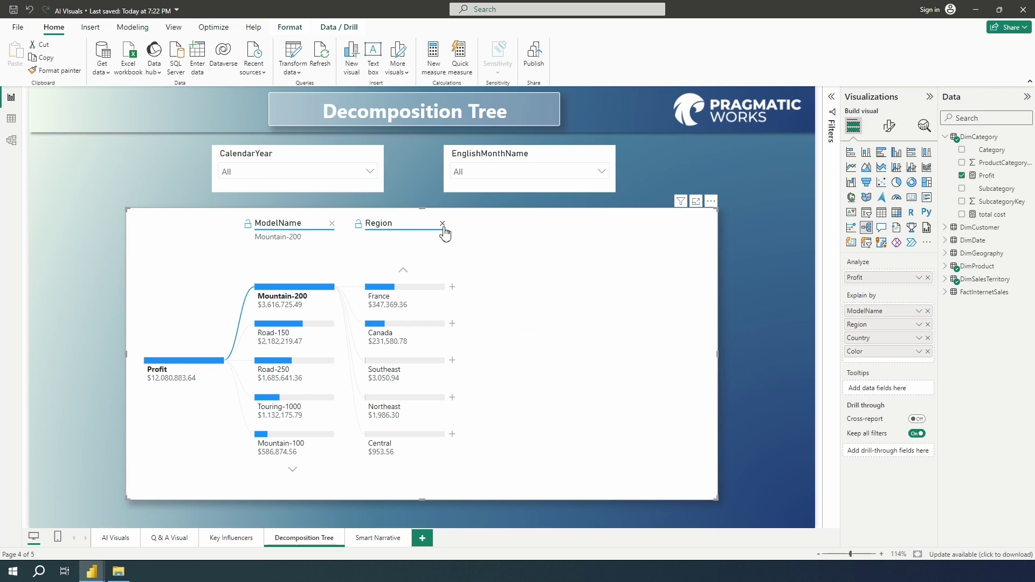
Remove the Region level, re-split Mountain-200 by High value, and page down through the regions.
click(442, 223)
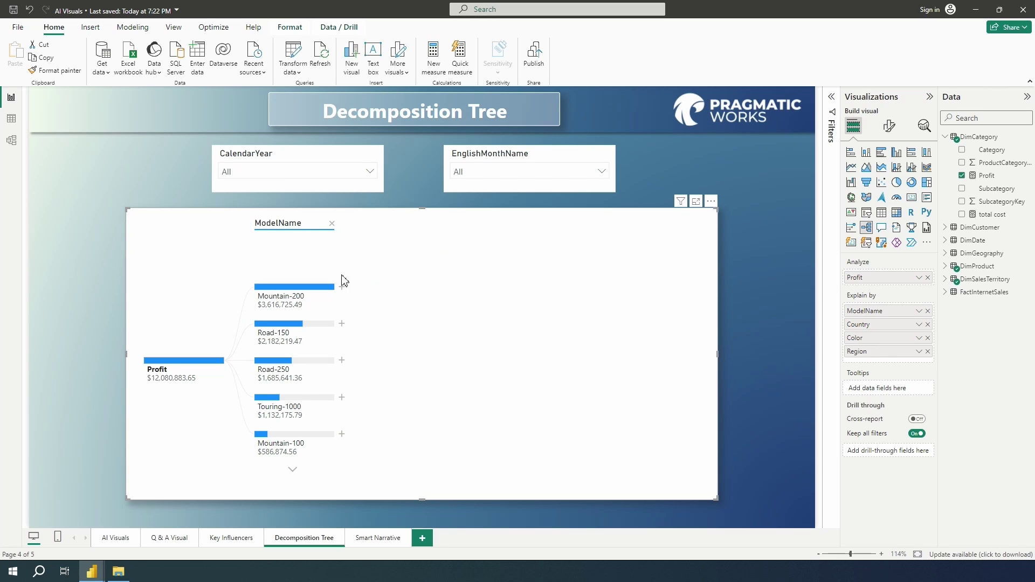
click(341, 286)
click(387, 294)
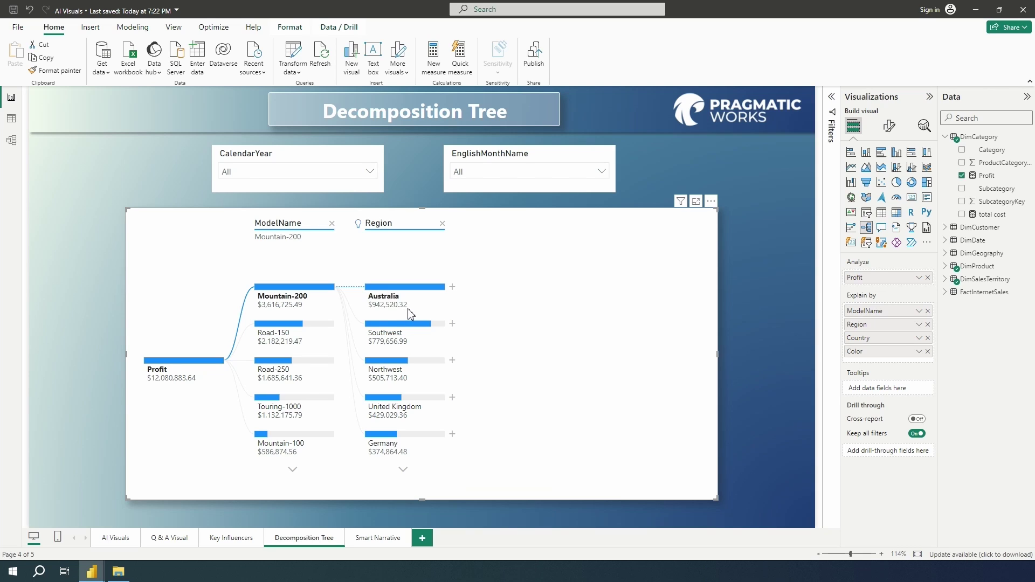
click(403, 470)
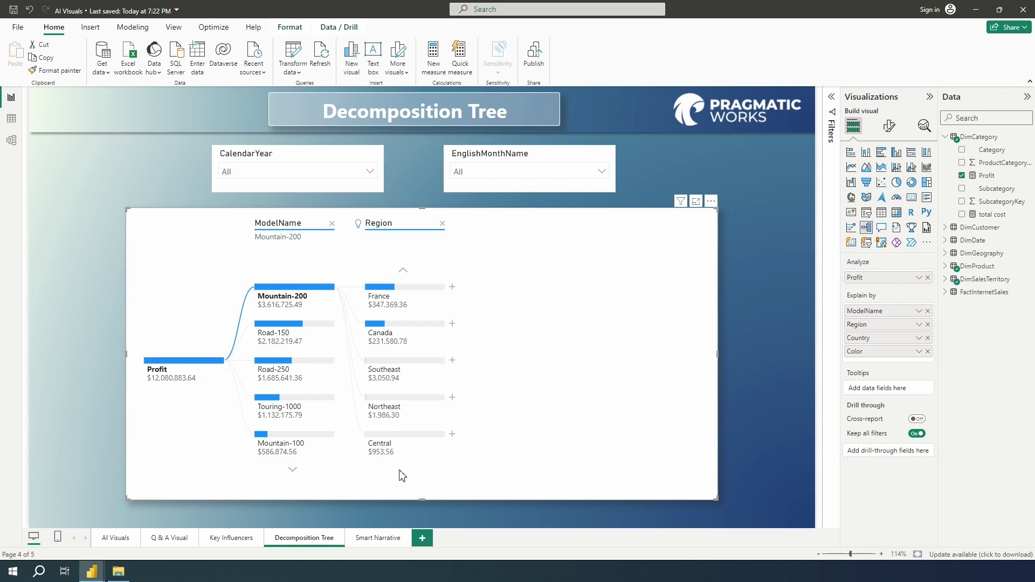
Split Australia's Mountain-200 profit by Color: Black $476,121.05, Silver $466,399.27.
click(402, 270)
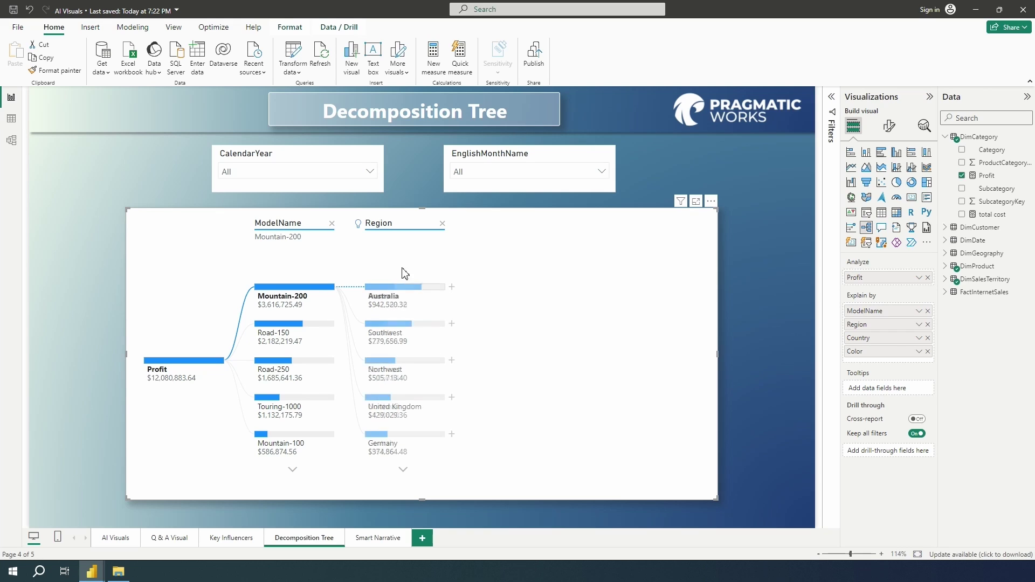
click(406, 473)
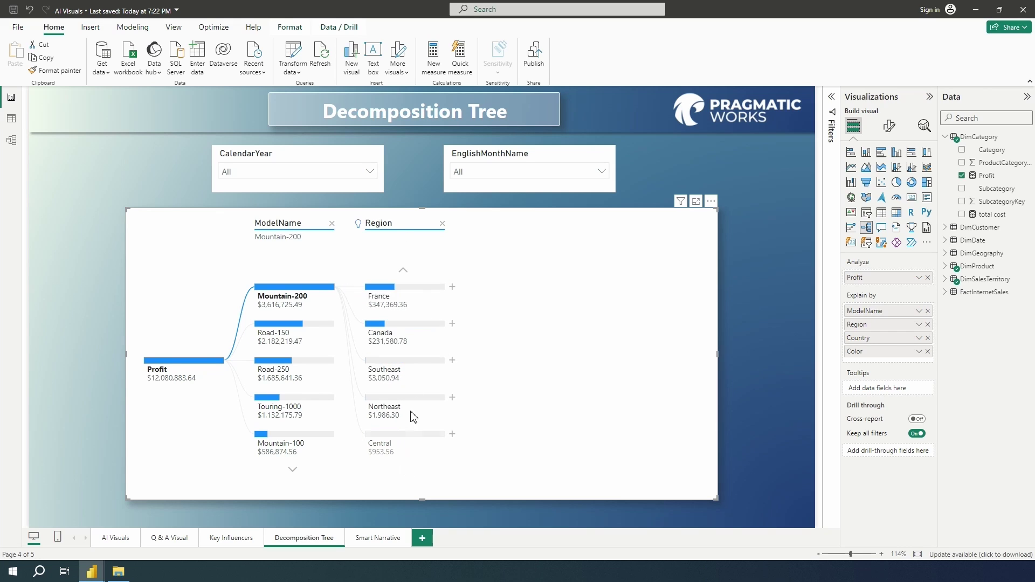
click(405, 272)
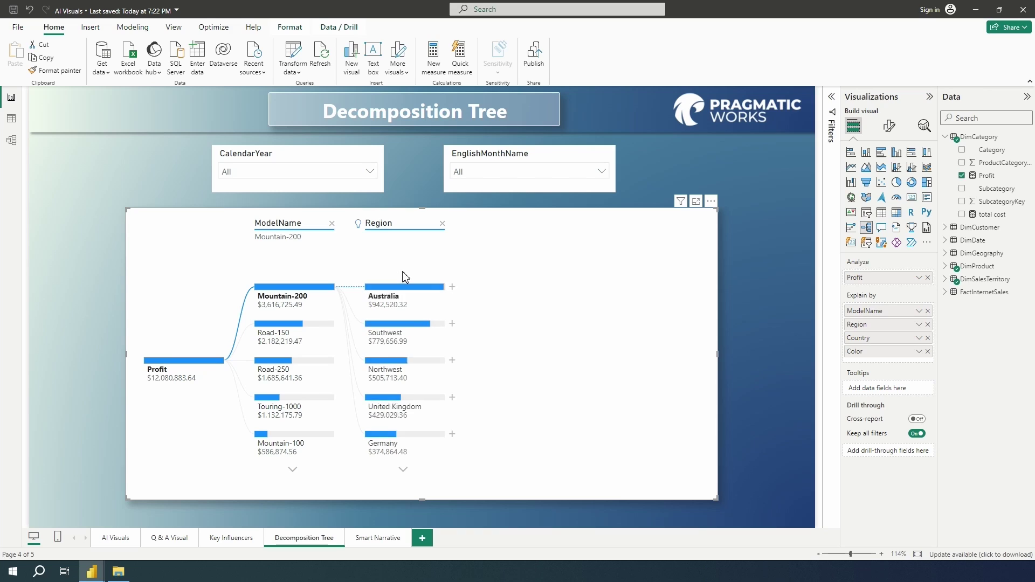
click(453, 293)
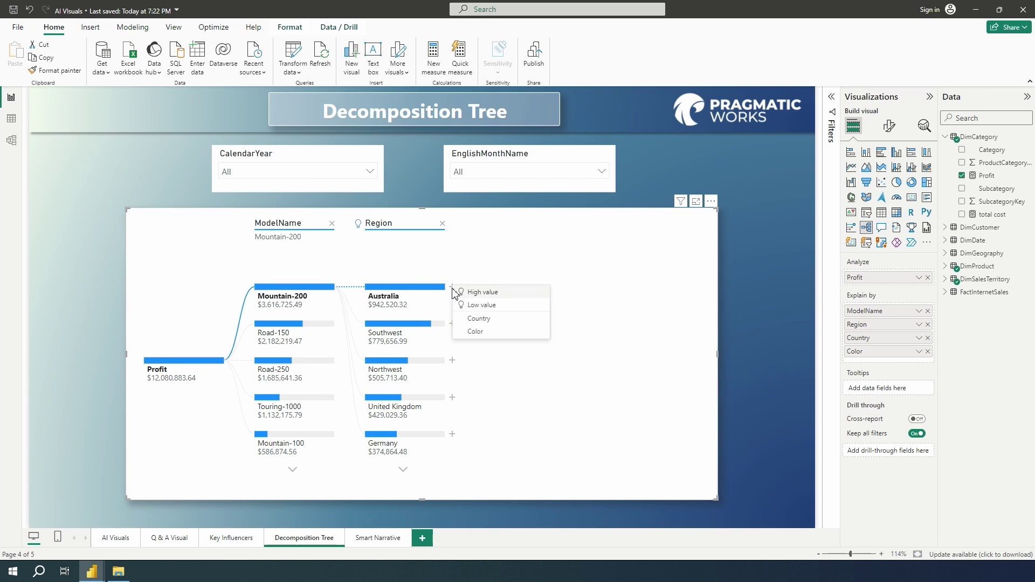
click(498, 298)
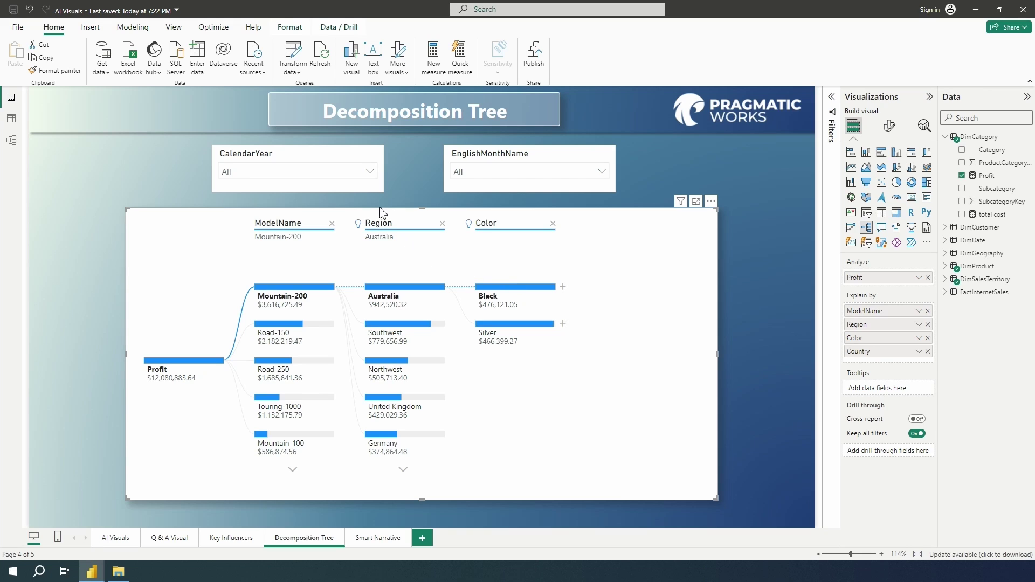
Set the CalendarYear slicer to 2007, dropping total Profit to $4,072,733.12.
click(369, 171)
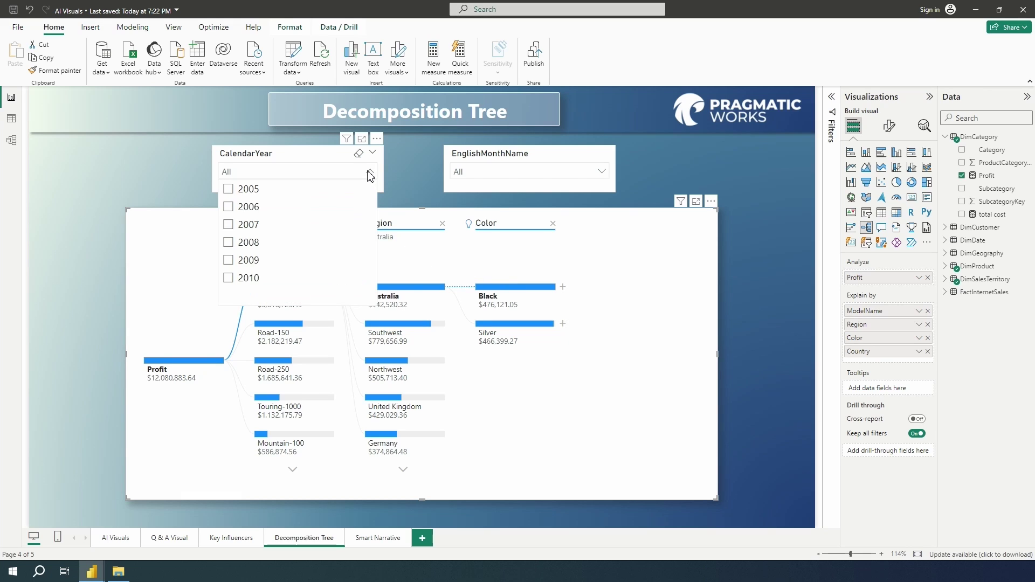
click(253, 231)
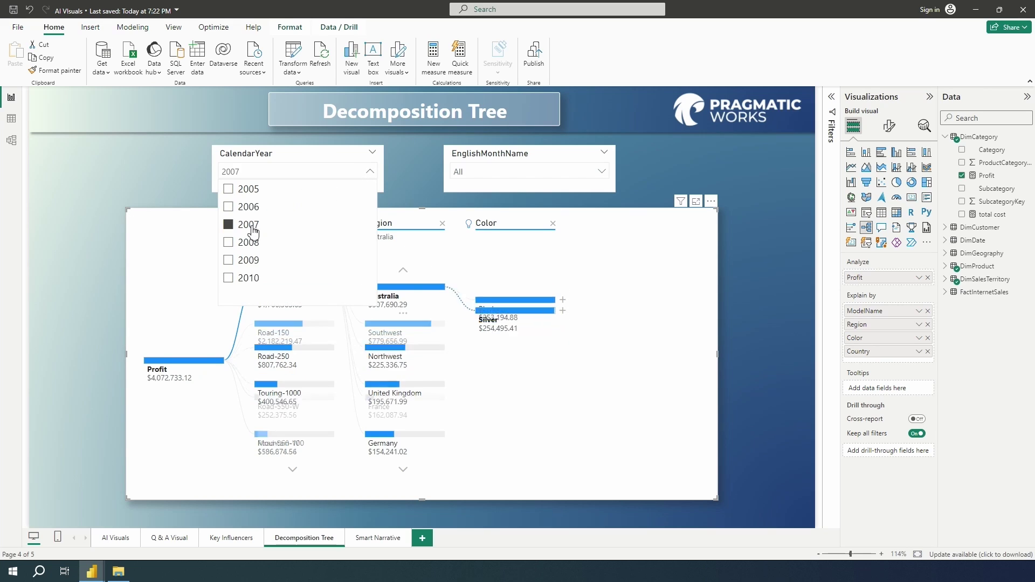
click(593, 264)
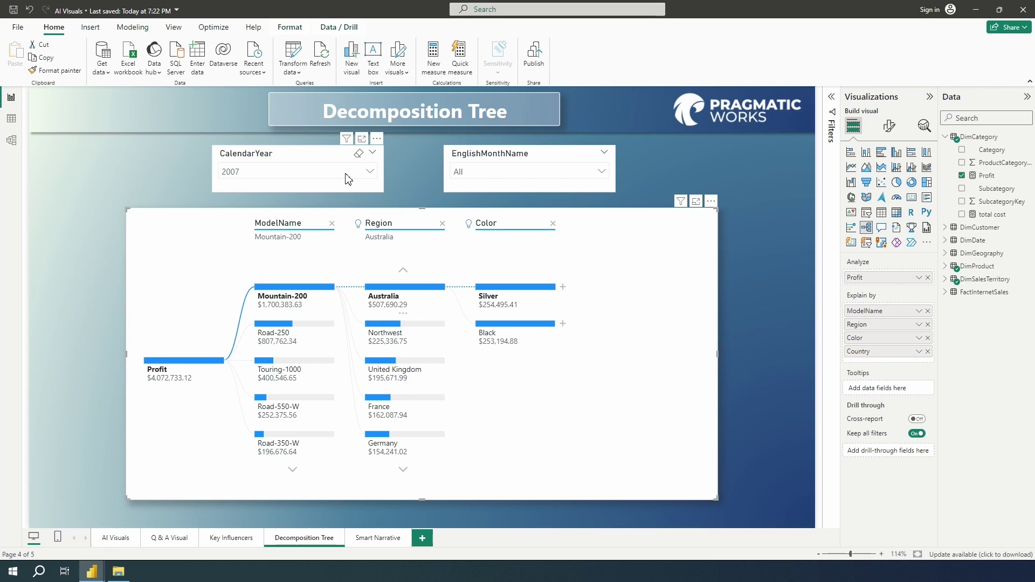
Set the EnglishMonthName slicer to March and add a new blank report page.
click(535, 174)
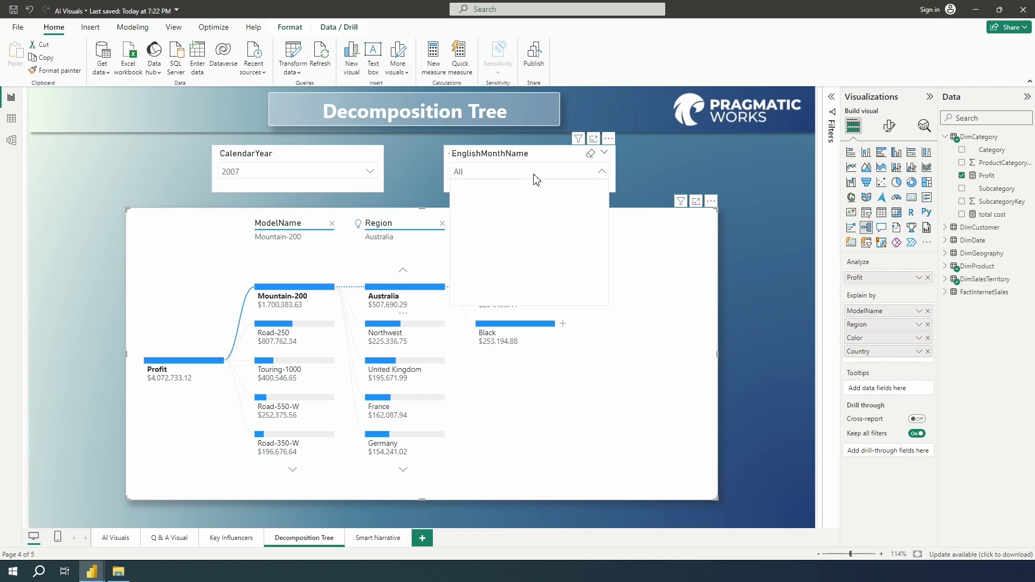
click(482, 225)
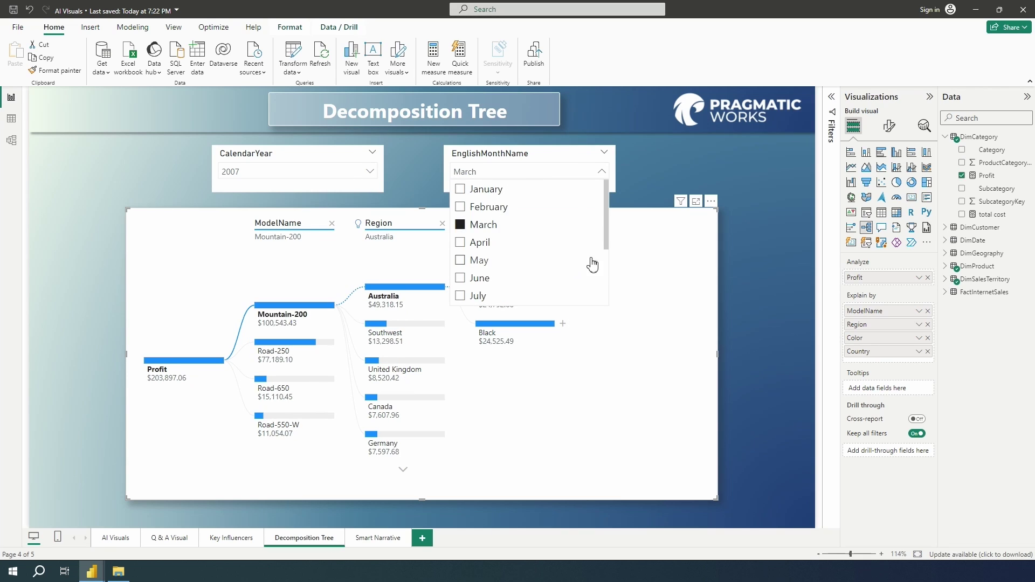
click(649, 280)
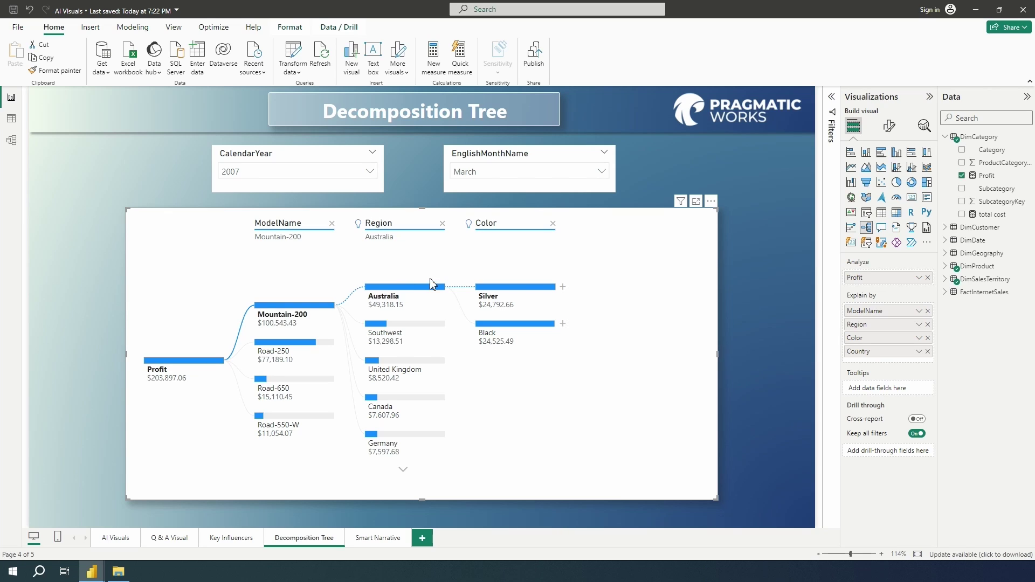
mouse_move(523, 294)
click(423, 538)
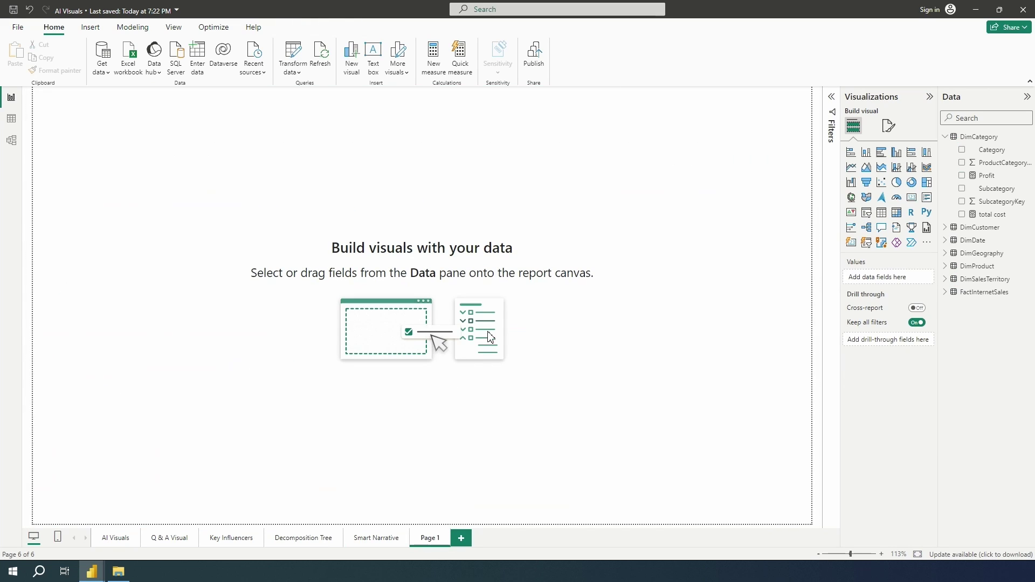
Place a page-filling table, rename FullDateAlternateKey to Date, and add it as a column.
click(881, 213)
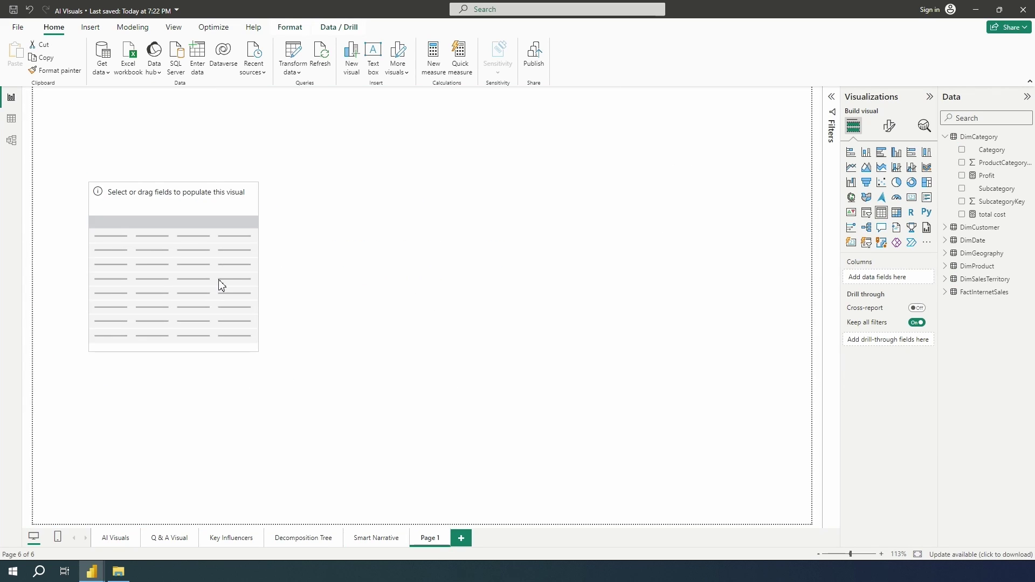
drag(259, 351, 706, 490)
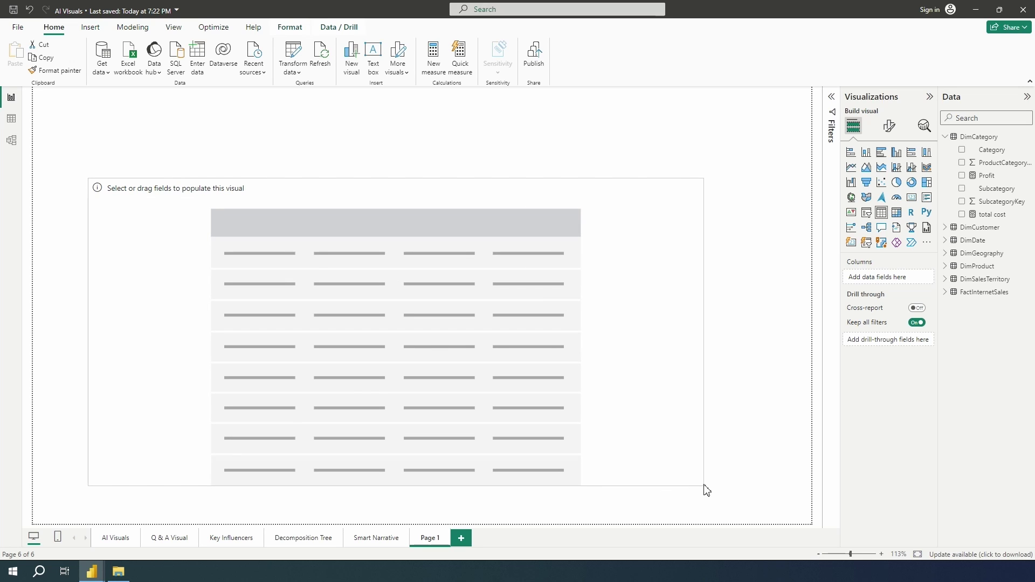
click(947, 242)
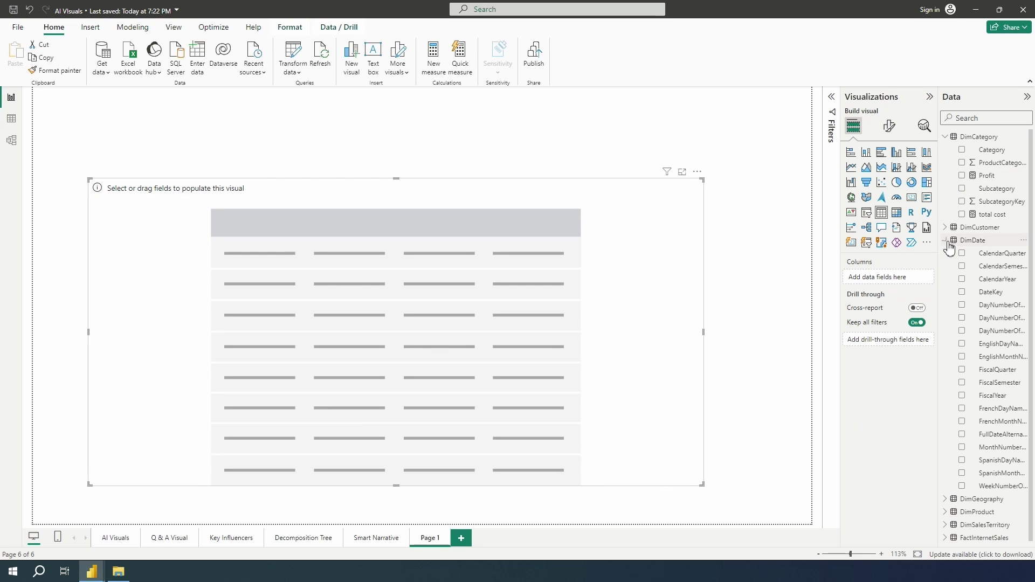
double_click(991, 438)
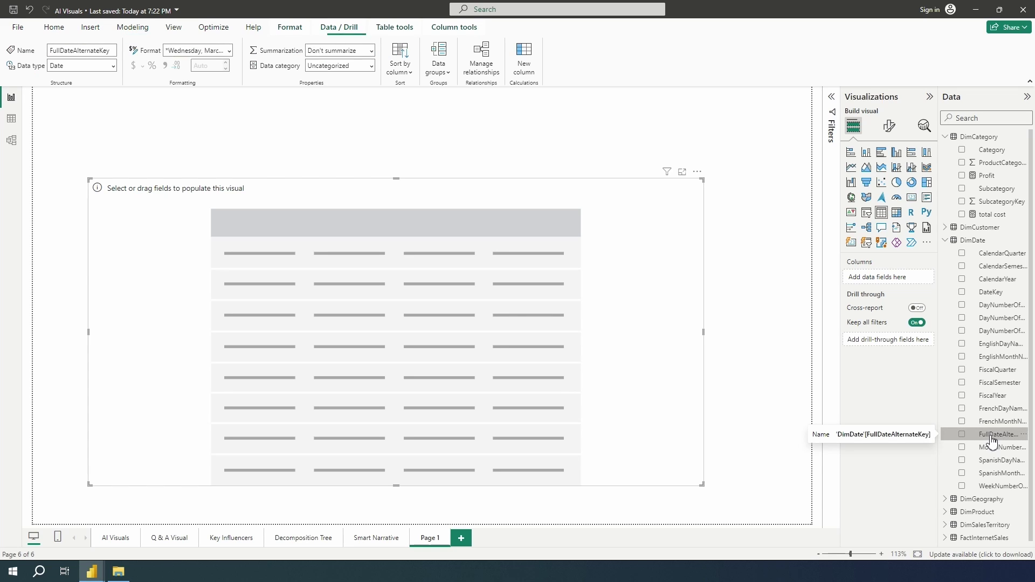
text(Date)
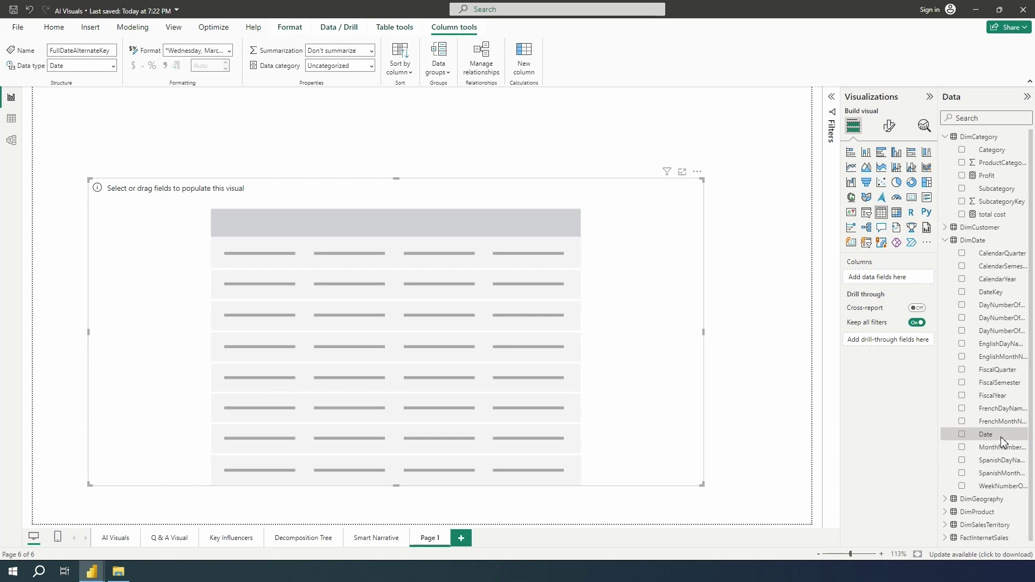
key(Return)
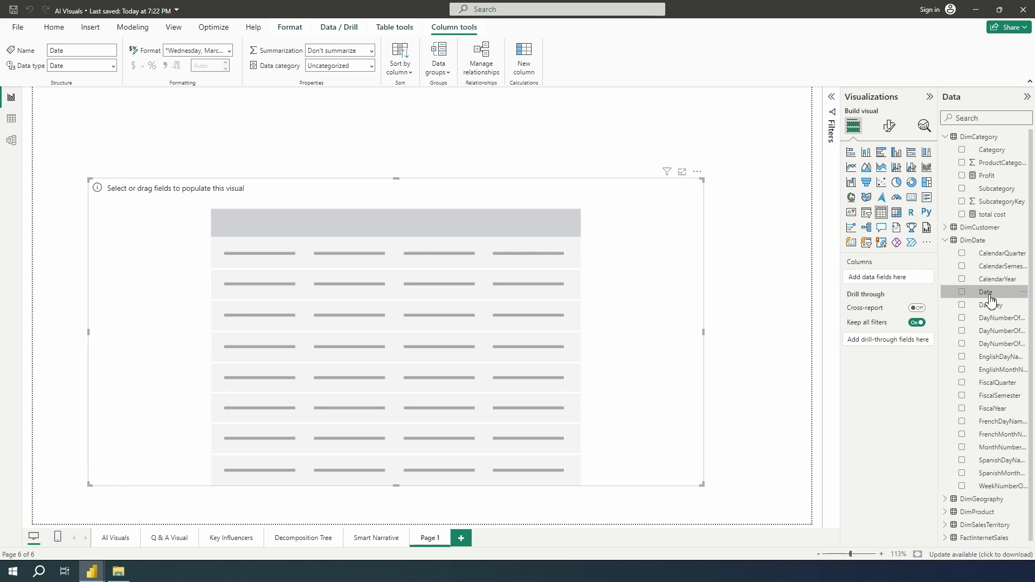
drag(991, 299, 198, 345)
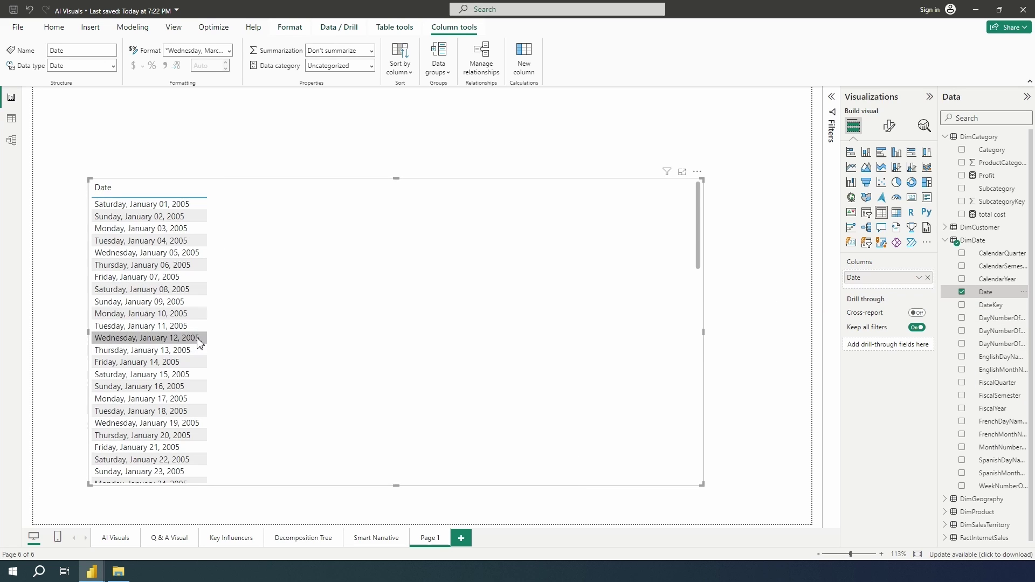
Add the Country and Region fields to the table as columns.
click(945, 241)
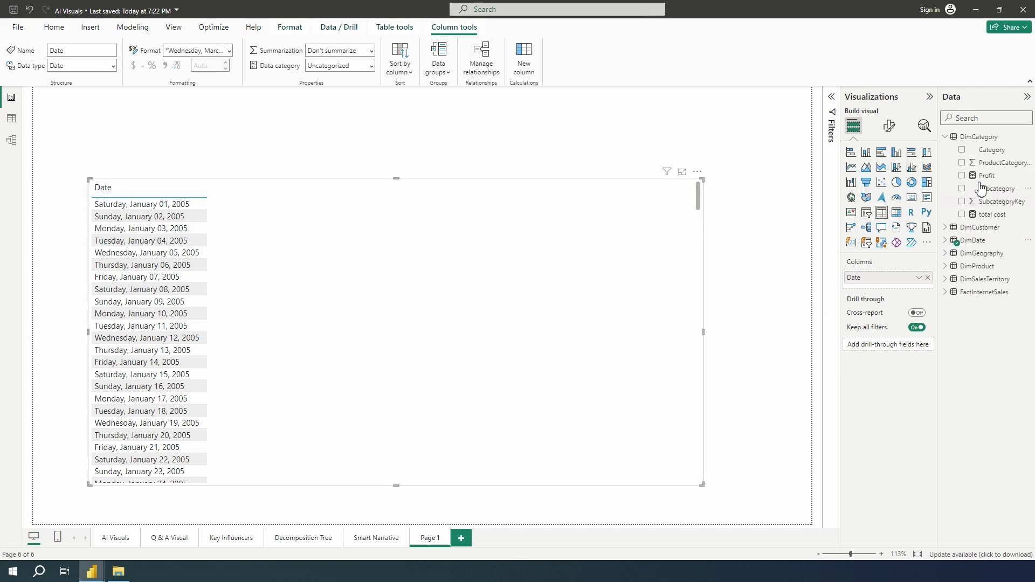
click(980, 118)
text(country)
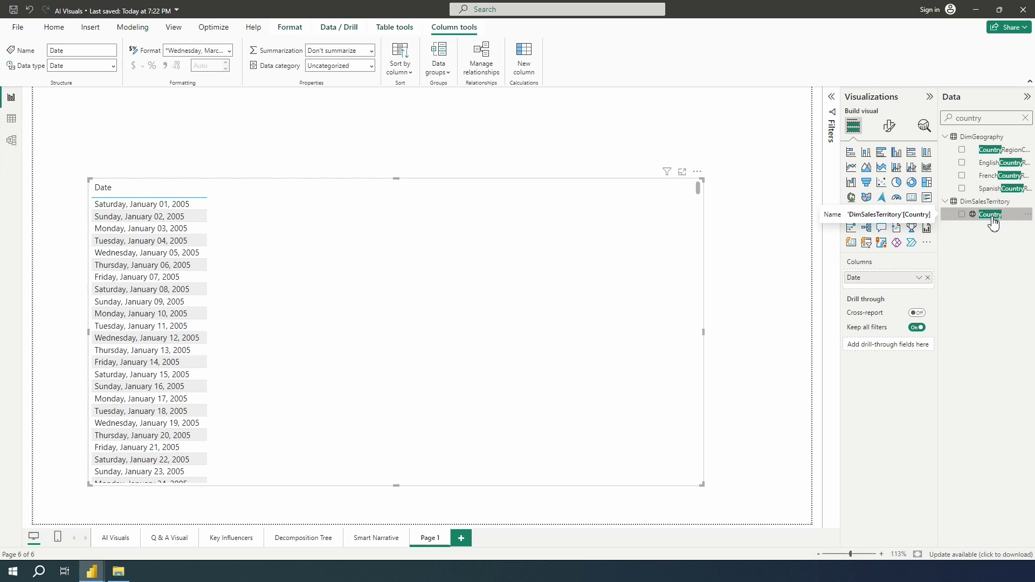
drag(993, 221, 365, 224)
double_click(986, 116)
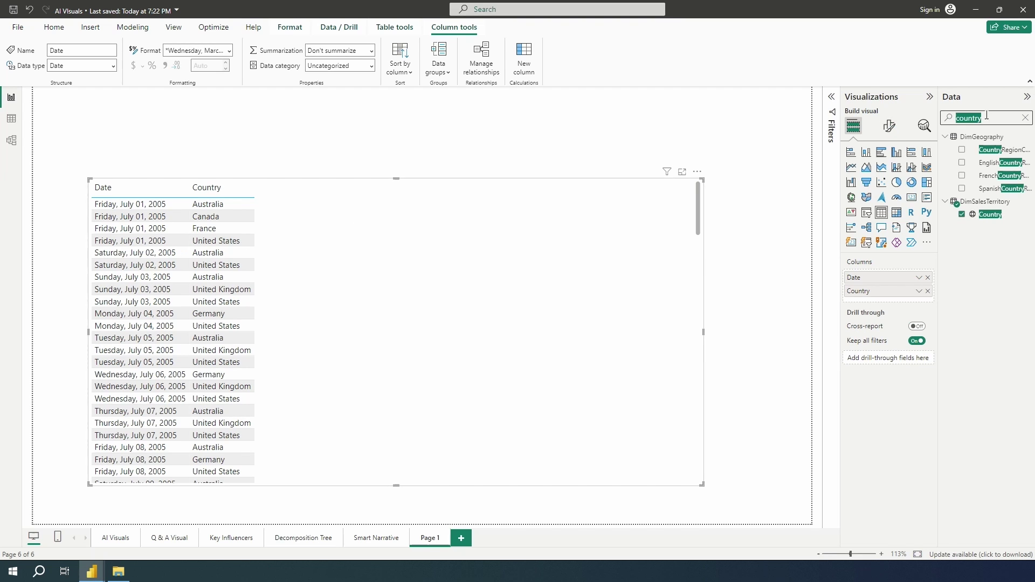
text(region)
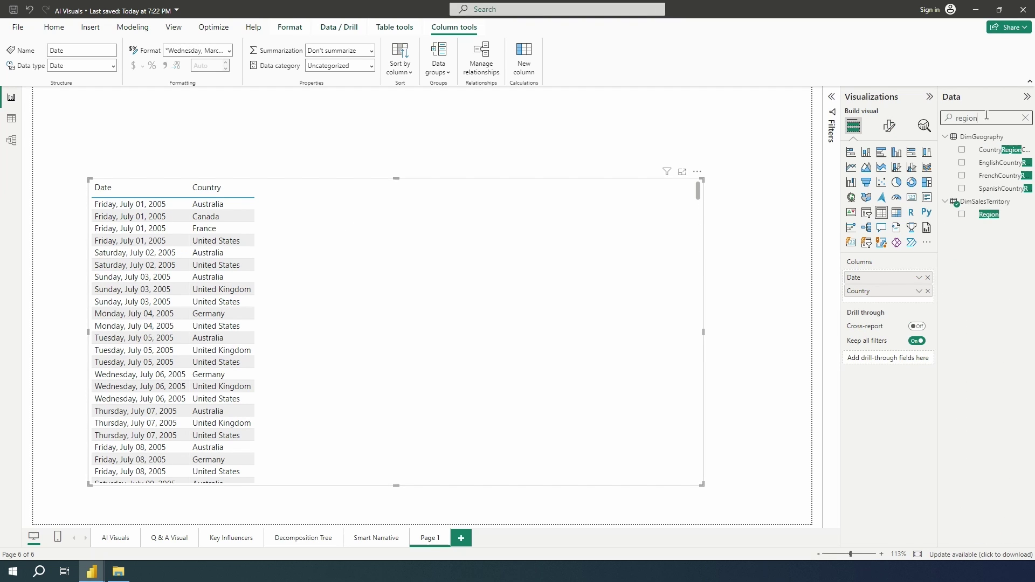
drag(985, 214, 384, 257)
Add ModelName and Color columns to the table, then open its formatting options.
double_click(1001, 118)
text(mo)
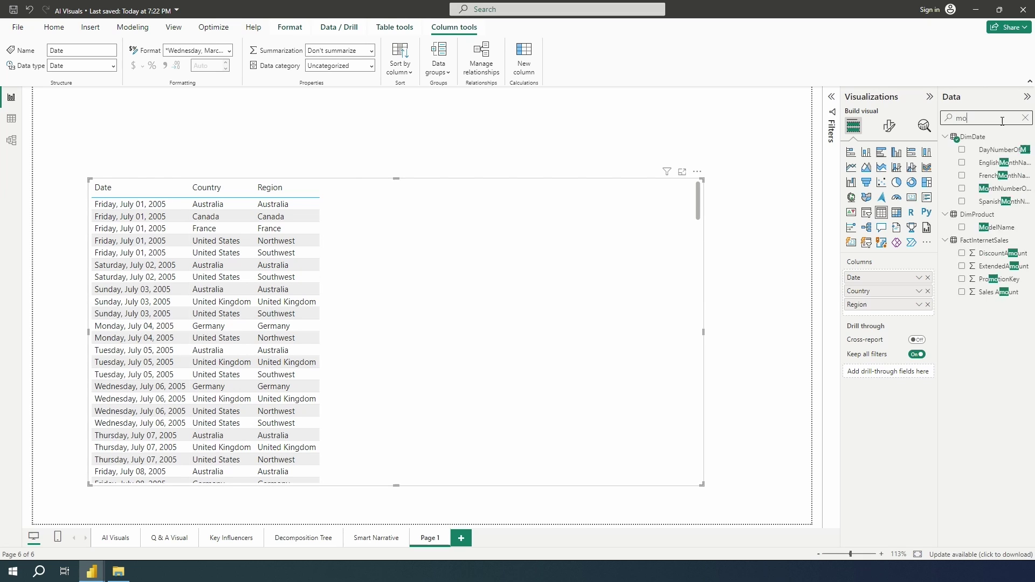
text(del)
drag(996, 150, 517, 233)
double_click(986, 120)
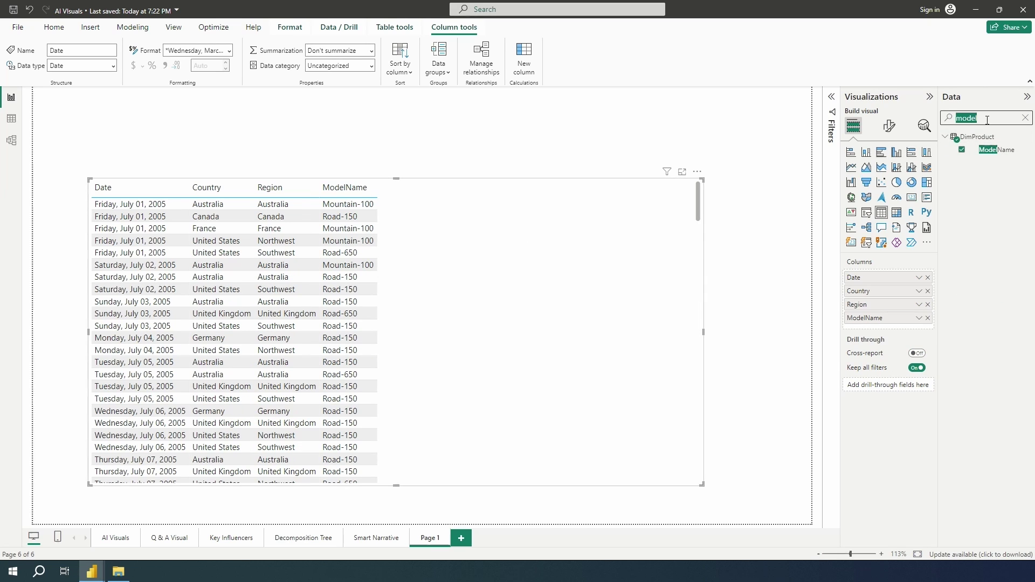
text(colo)
drag(986, 150, 448, 235)
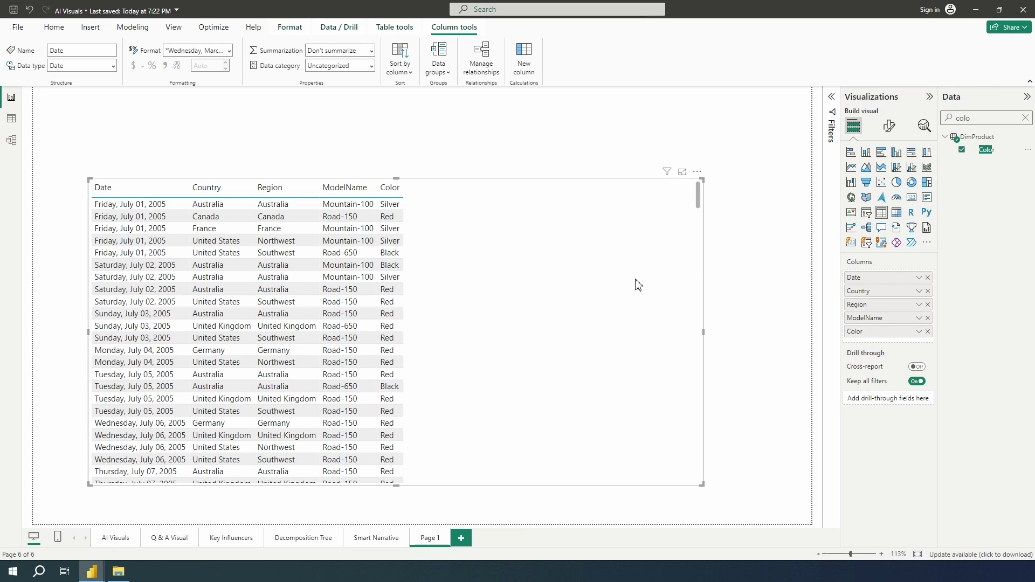
click(888, 129)
Apply the 'Bold header flashy rows' style preset to the table.
click(870, 201)
click(869, 228)
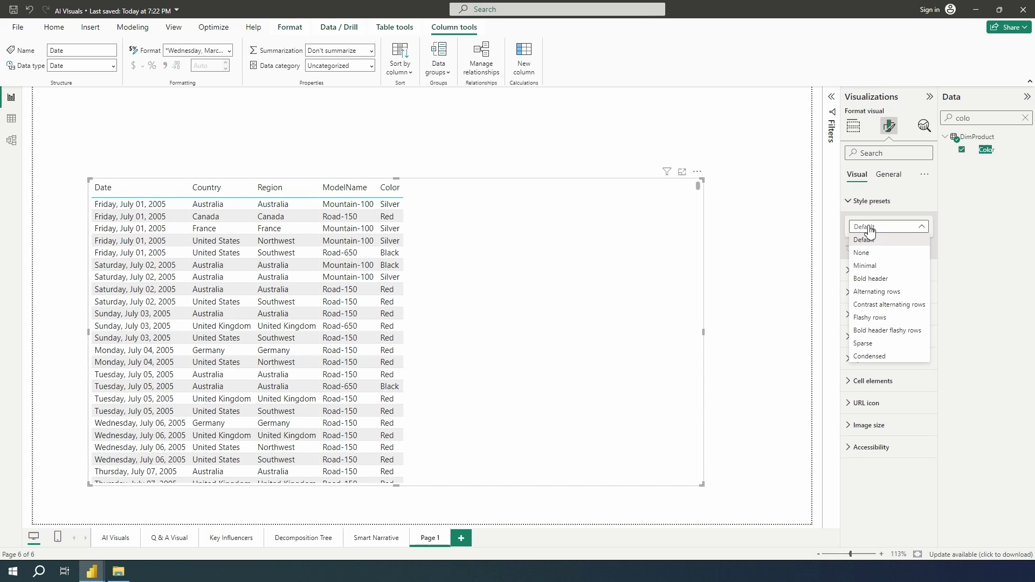
click(881, 331)
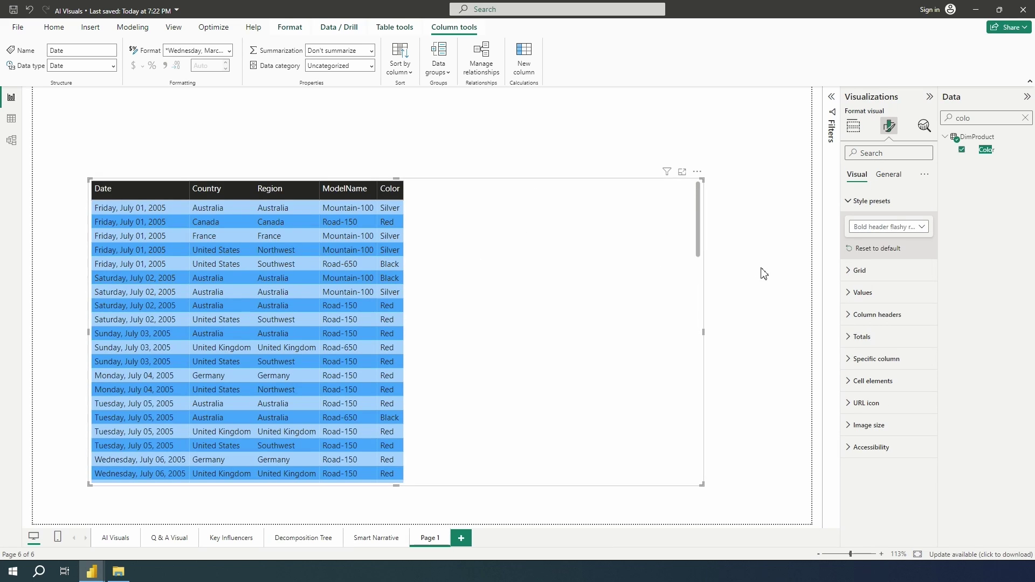
click(705, 312)
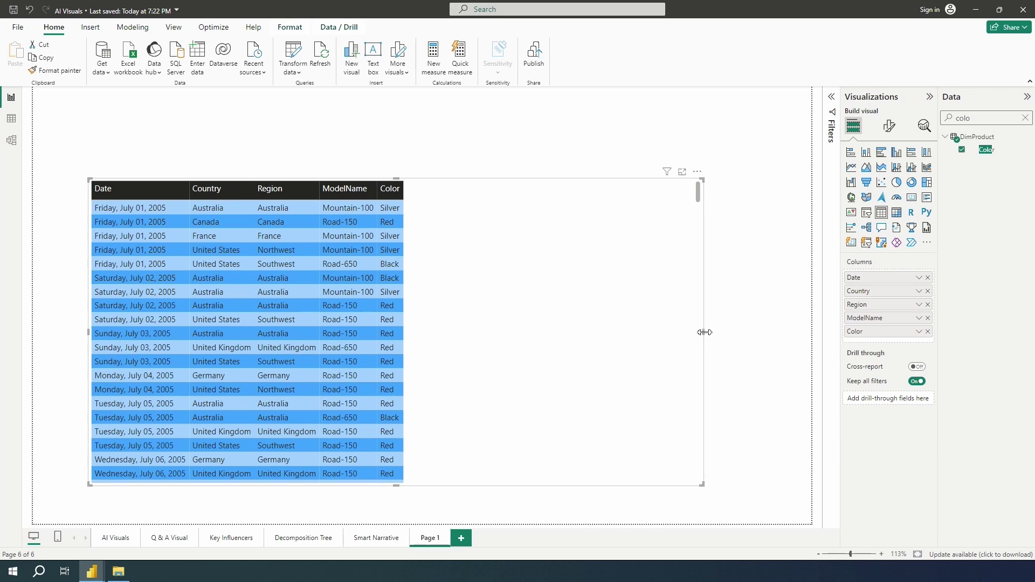
Narrow the table visual by dragging its right edge left, then check the Decomposition Tree page.
drag(704, 332, 429, 339)
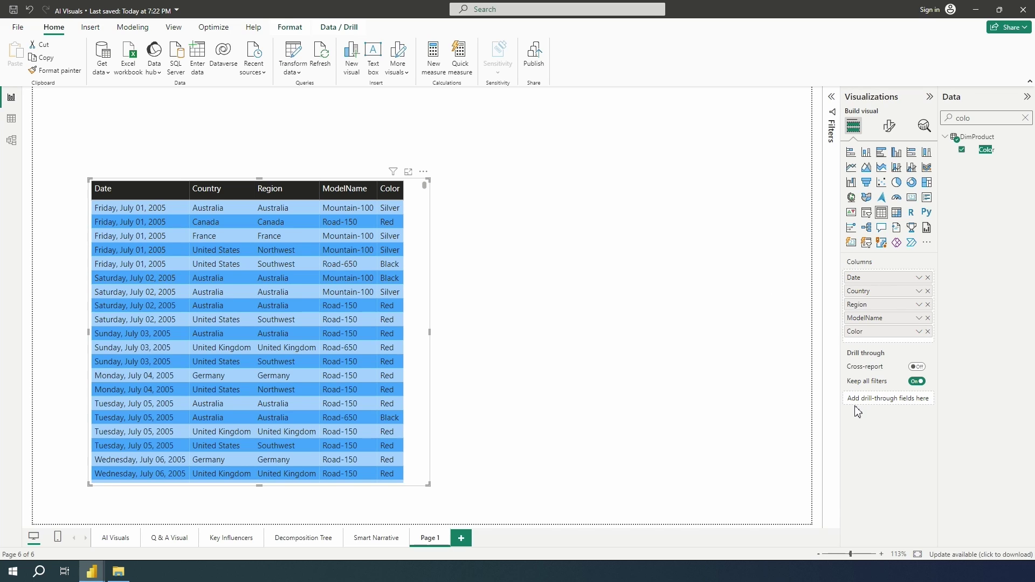
click(321, 538)
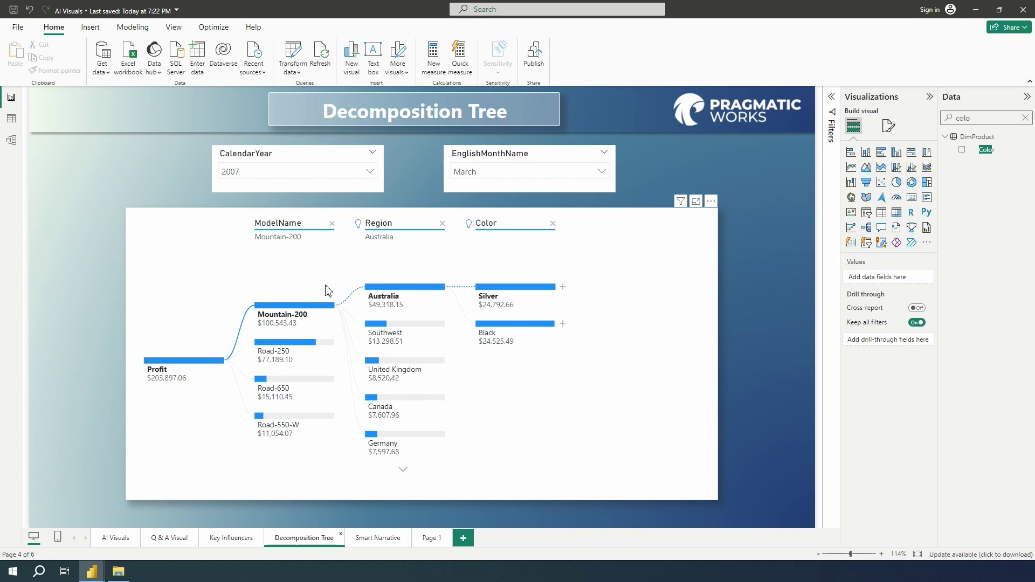
click(426, 538)
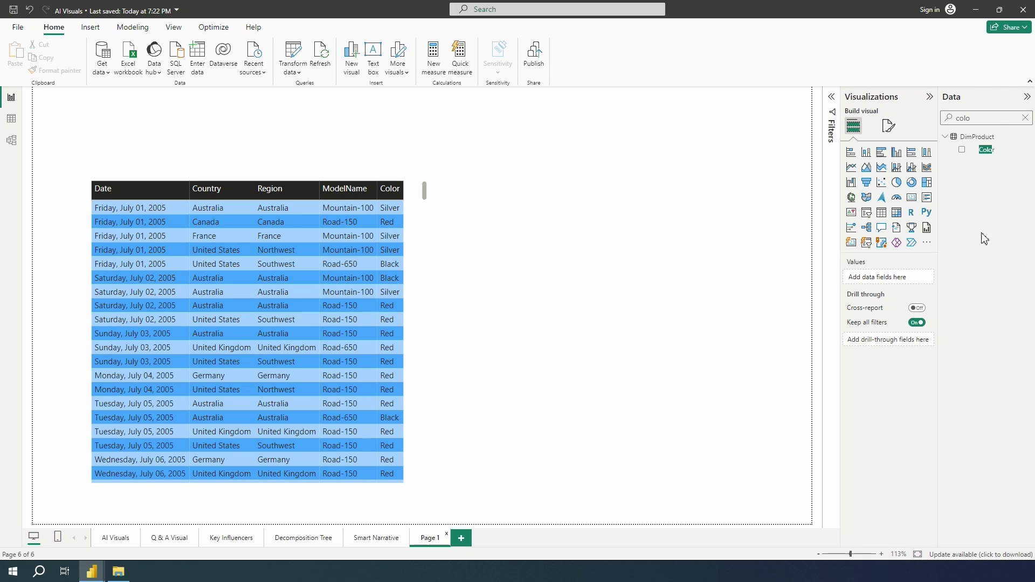
click(998, 120)
Make Profit the page's drill-through field and rename Page 1 to 'Details'.
text(prof)
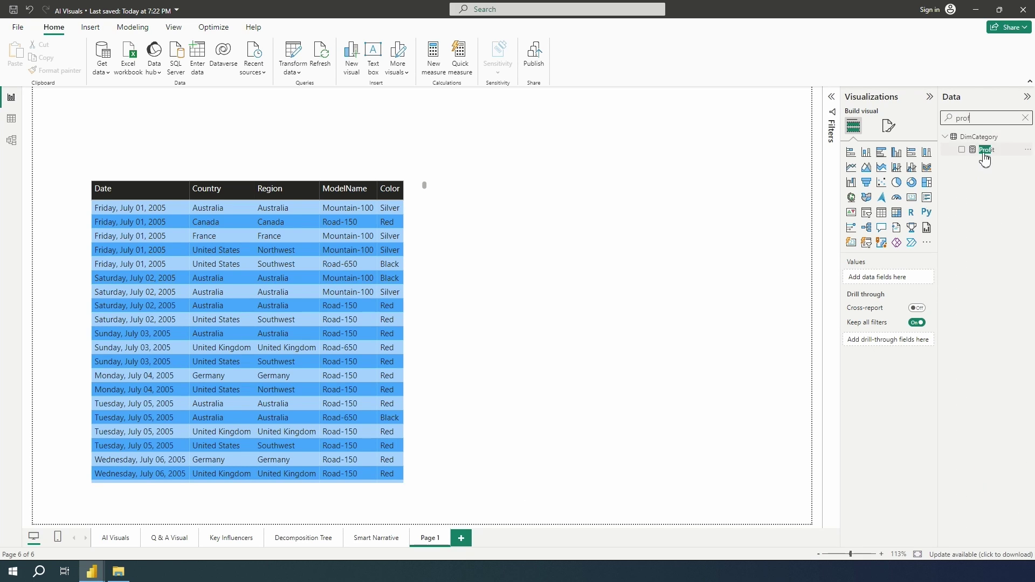
drag(984, 156, 882, 349)
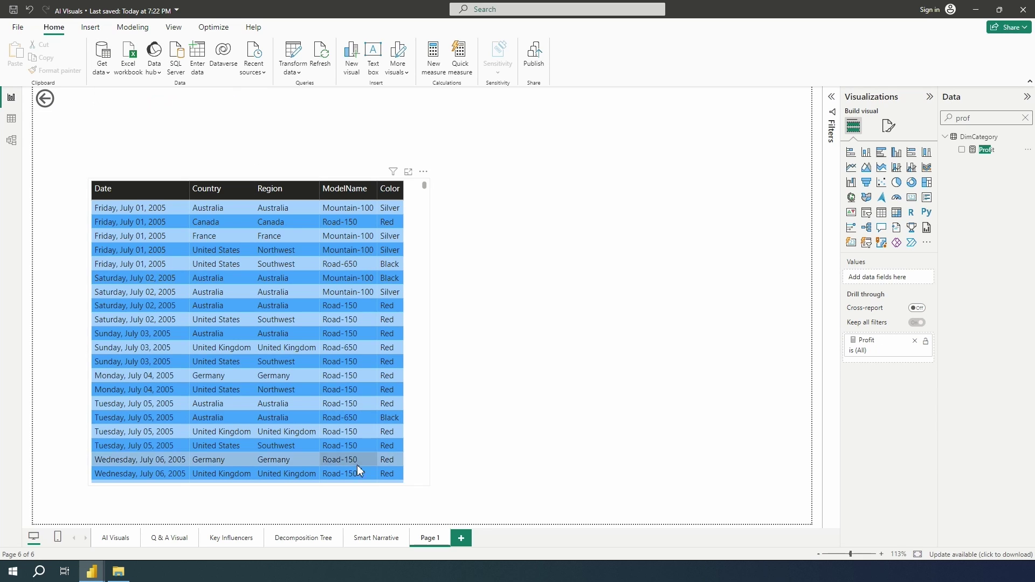
double_click(430, 538)
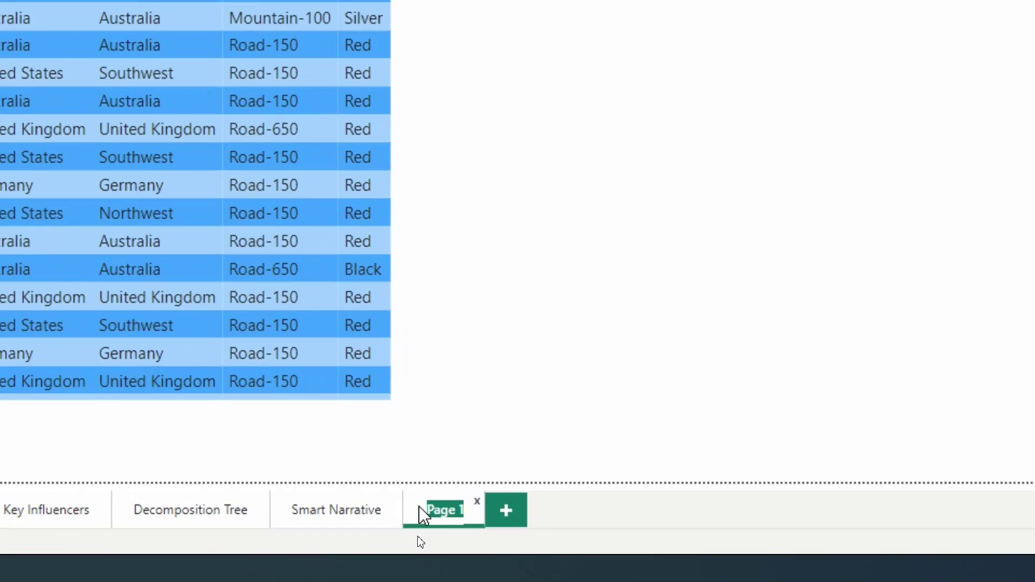
text(Detail)
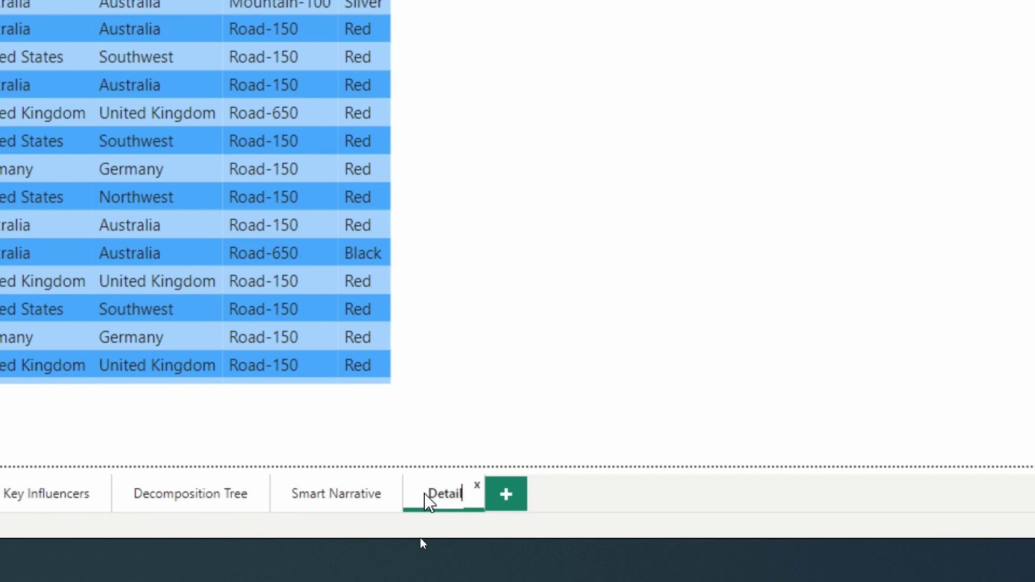
text(s)
click(445, 455)
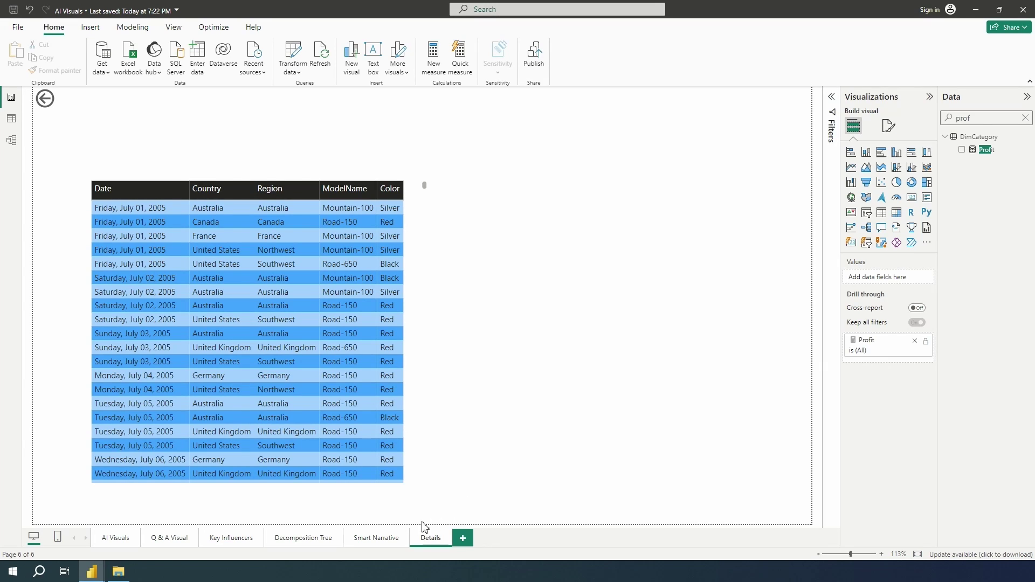
Hide the Details page and return to the Decomposition Tree page.
right_click(426, 536)
click(433, 527)
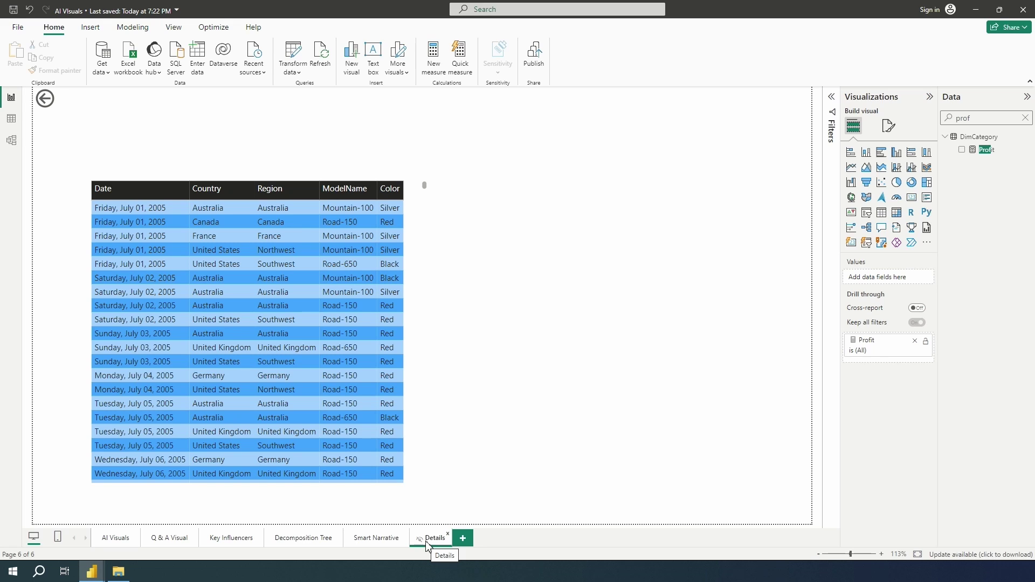
click(305, 538)
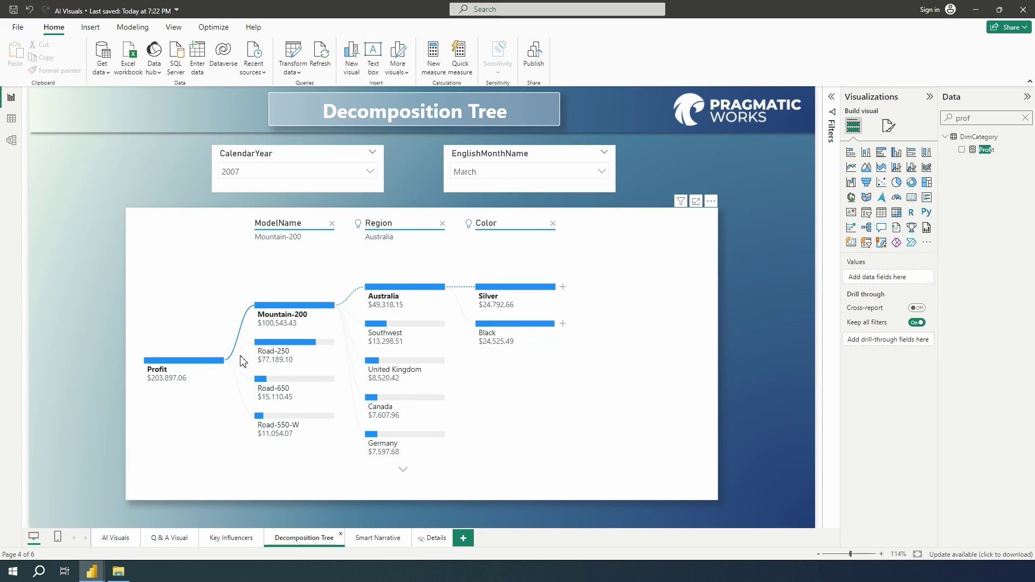
Drill through from the Mountain-200 branch to the Details page.
mouse_move(291, 314)
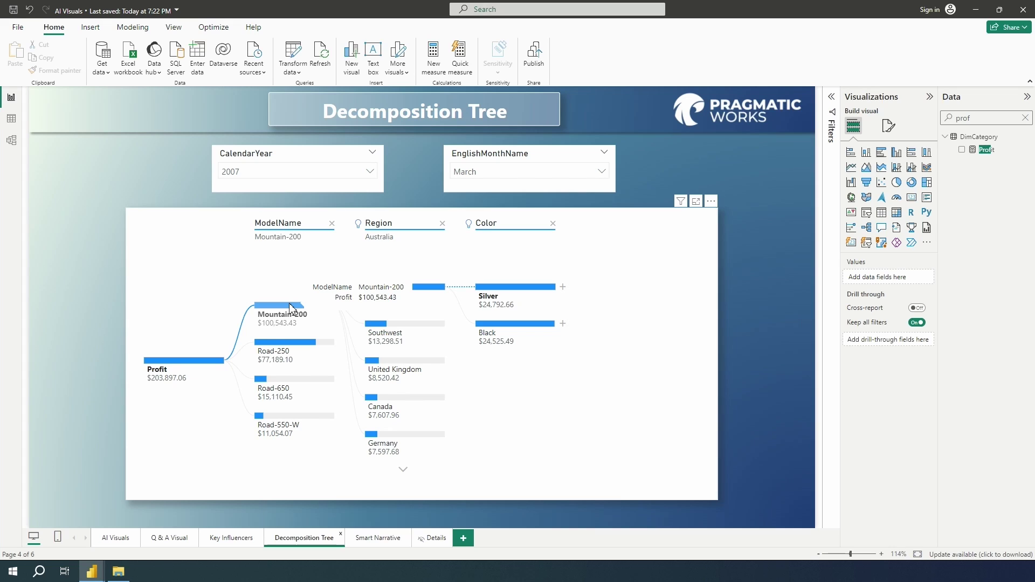
right_click(291, 308)
mouse_move(358, 353)
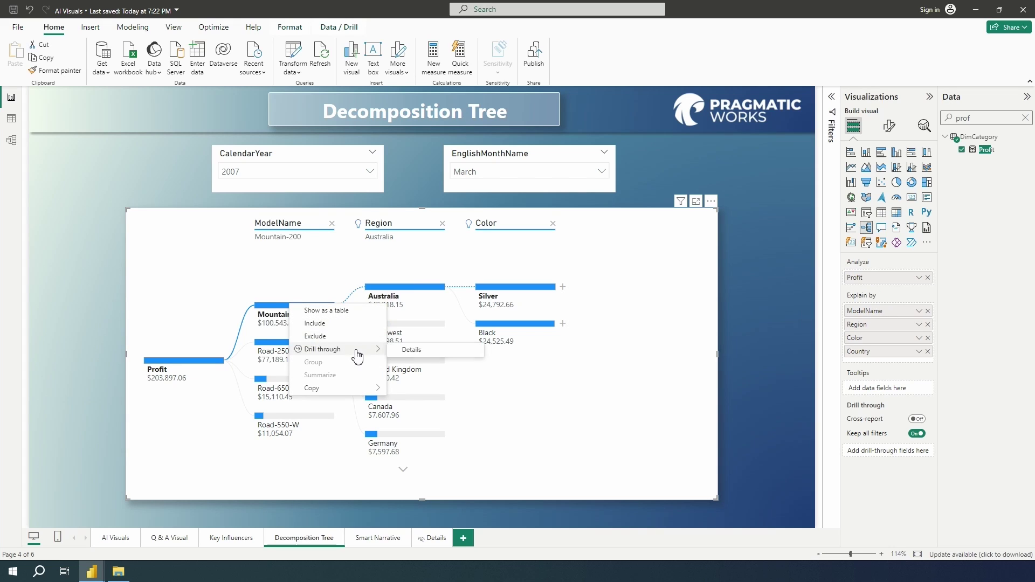
click(426, 358)
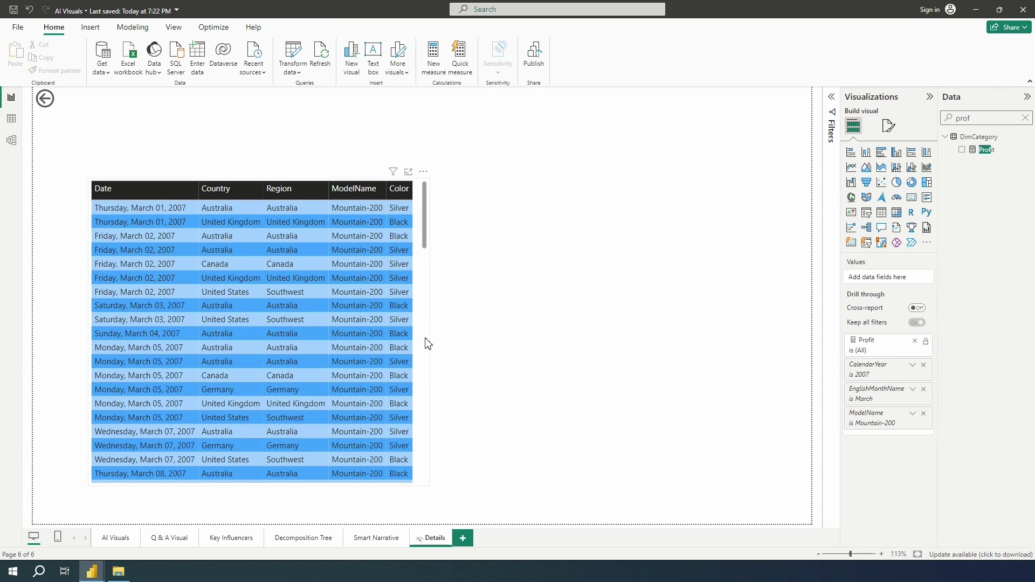
Scroll through the March 2007 Mountain-200 rows, then go back to the Decomposition Tree.
scroll(425, 341, down, 3)
scroll(351, 278, down, 9)
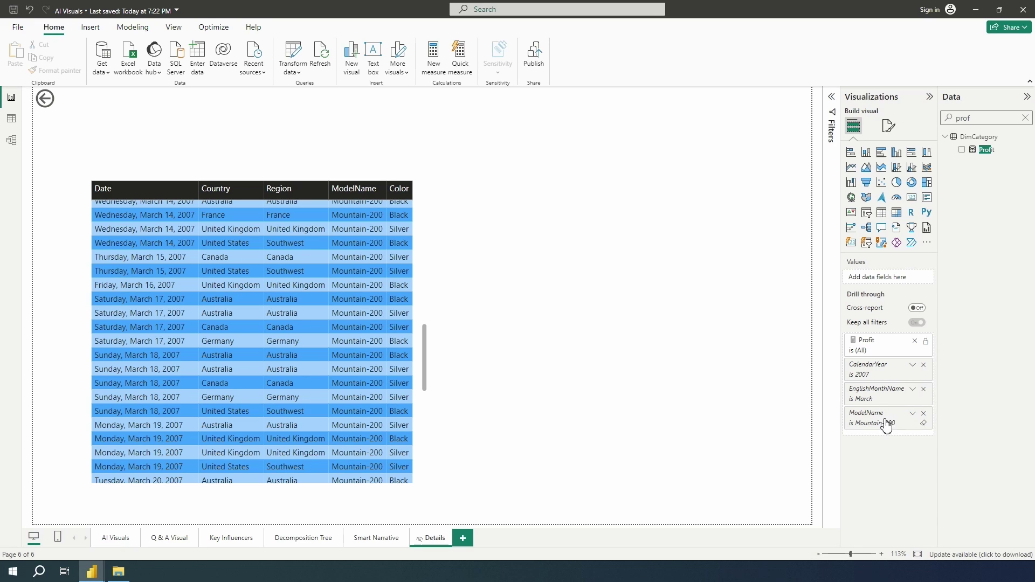
scroll(224, 308, down, 5)
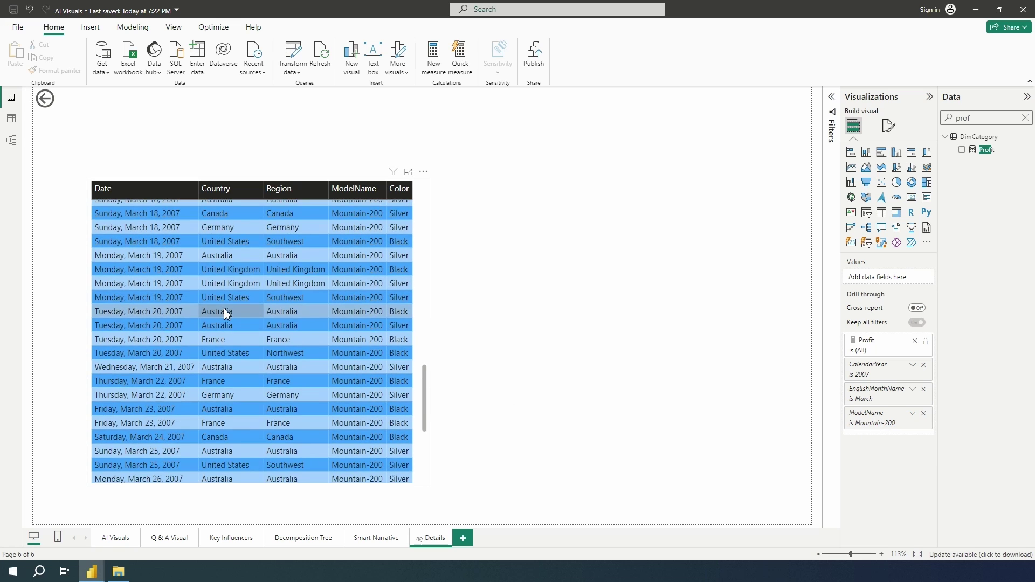
scroll(222, 302, up, 3)
scroll(221, 298, up, 5)
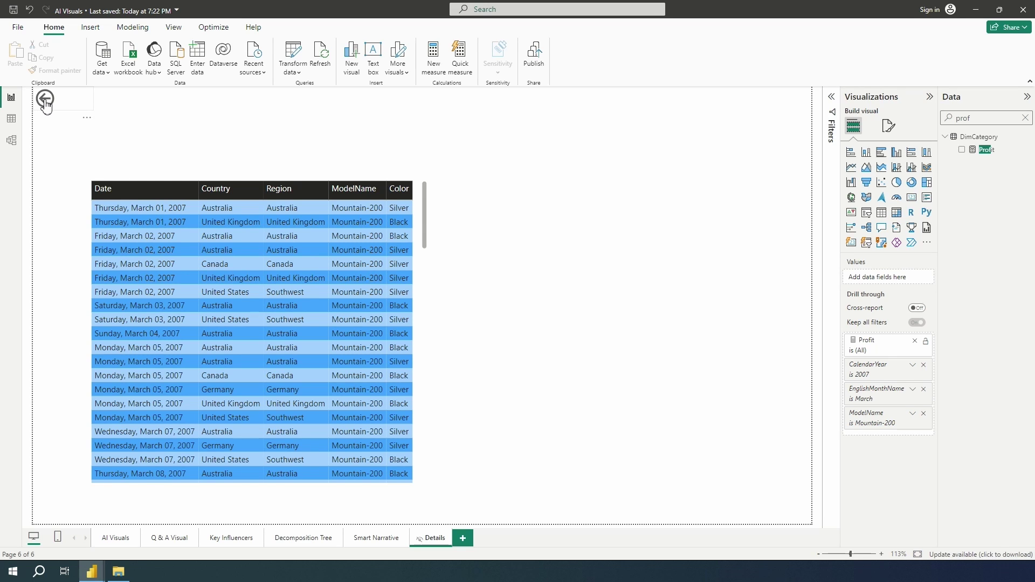
ctrl+click(45, 102)
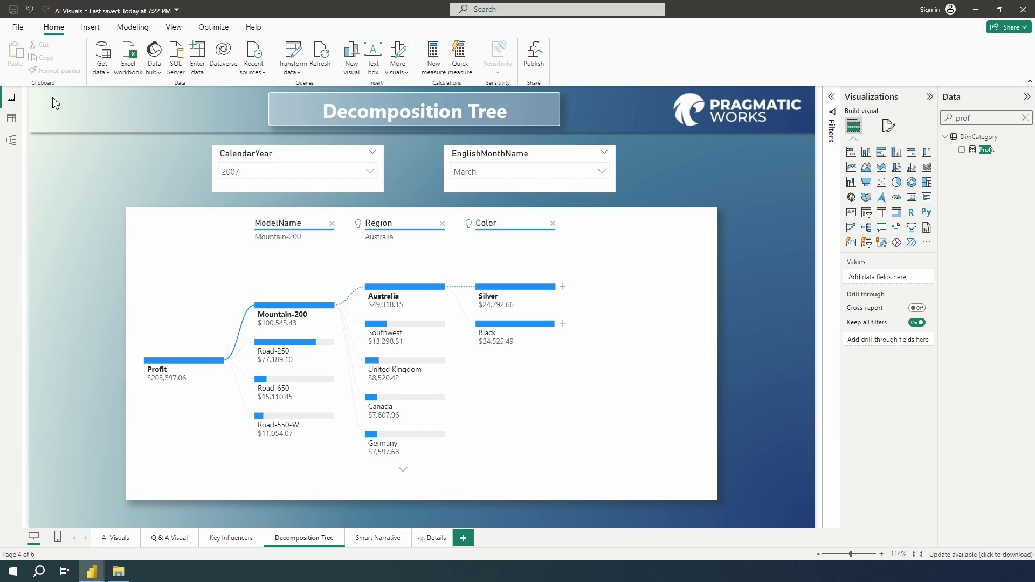